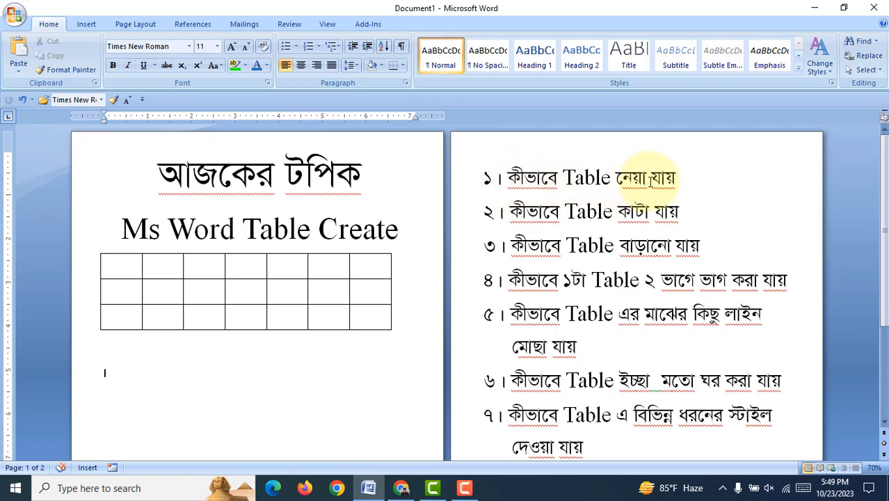
{"action": "left_click", "coordinate": [538, 212]}
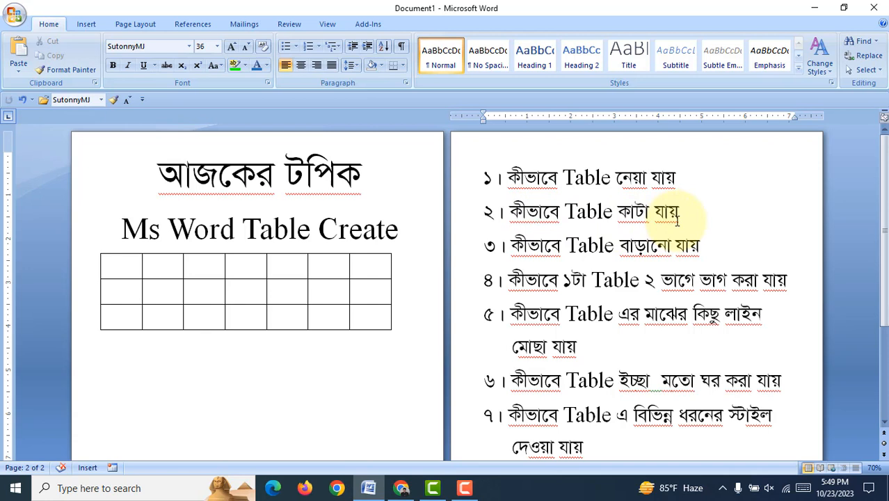
{"action": "left_click_drag", "start_coordinate": [512, 246], "coordinate": [556, 250]}
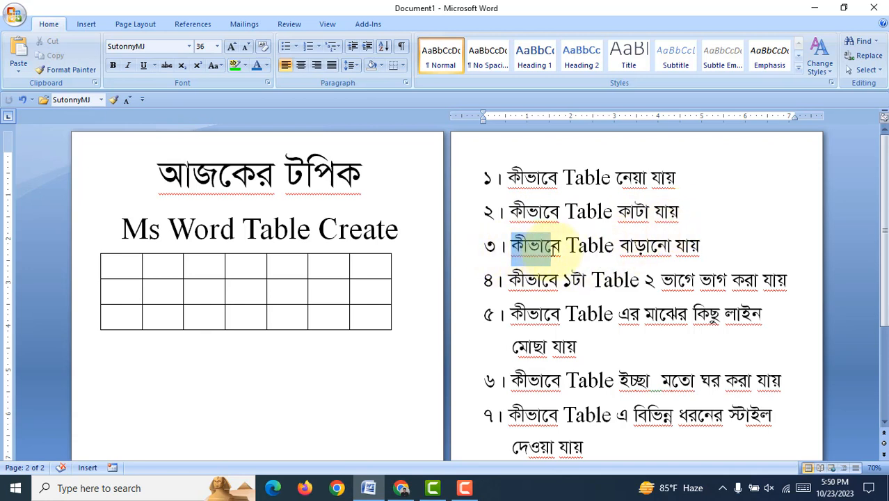
{"action": "left_click", "coordinate": [634, 248]}
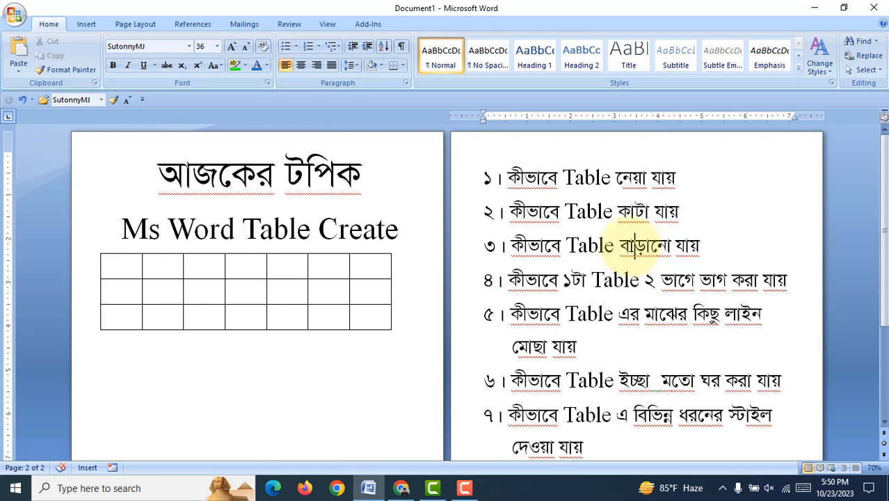
{"action": "left_click_drag", "start_coordinate": [509, 280], "coordinate": [562, 279]}
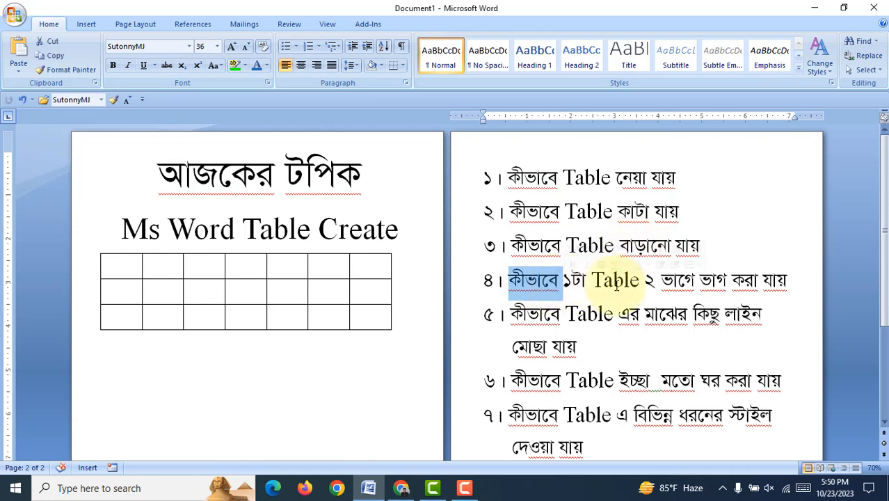
{"action": "left_click", "coordinate": [700, 281]}
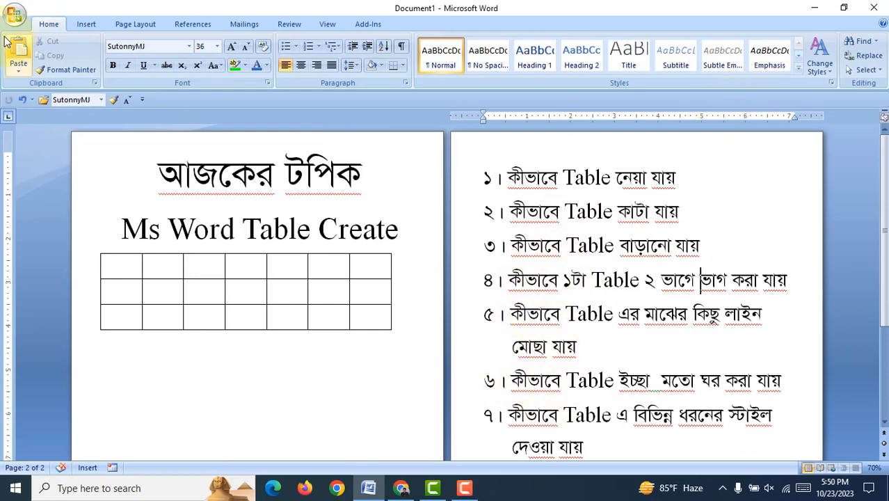
Step: Create a new blank document
{"action": "left_click", "coordinate": [15, 15]}
{"action": "left_click", "coordinate": [38, 42]}
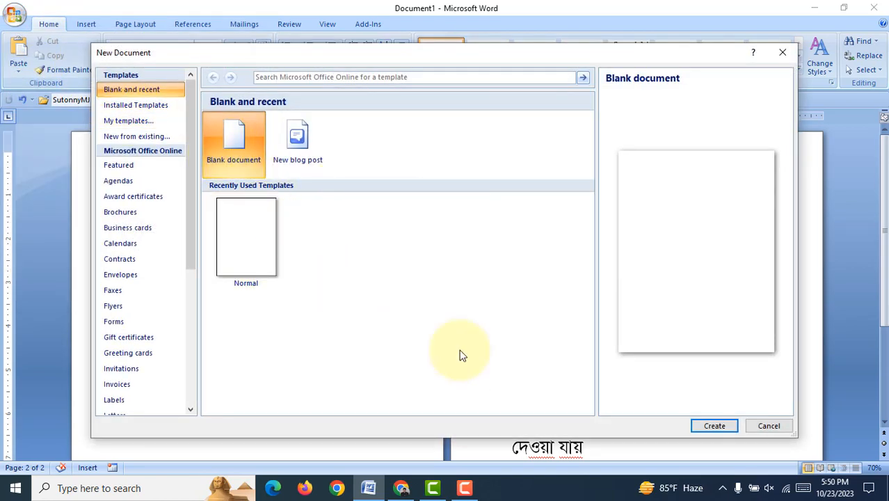
{"action": "left_click", "coordinate": [714, 426]}
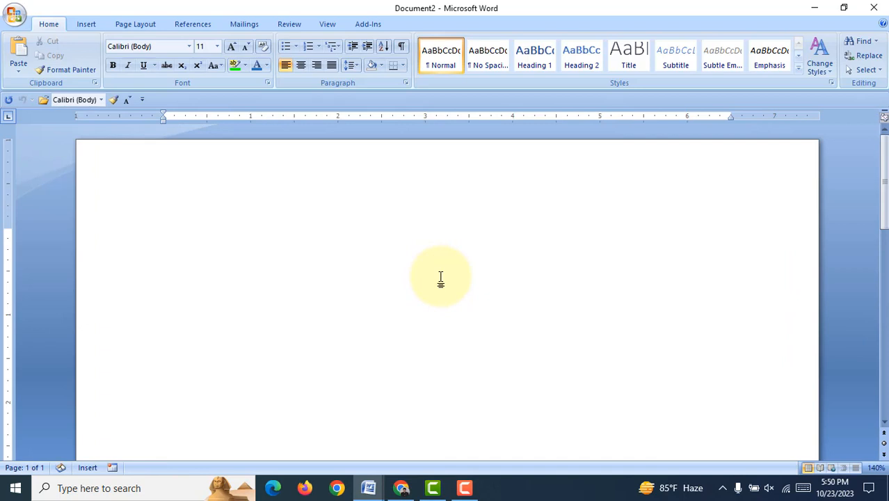
Step: Insert a table with 6 columns and 5 rows at the start of the blank document
{"action": "left_click", "coordinate": [87, 24]}
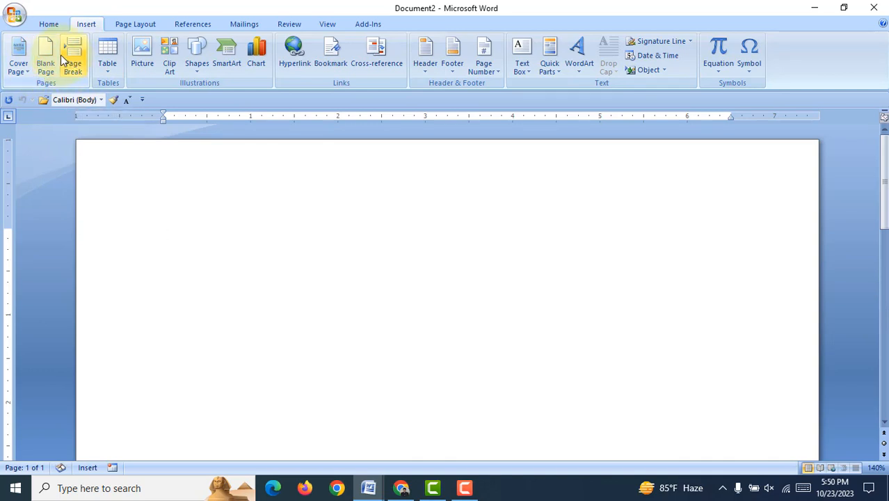
{"action": "left_click", "coordinate": [111, 58]}
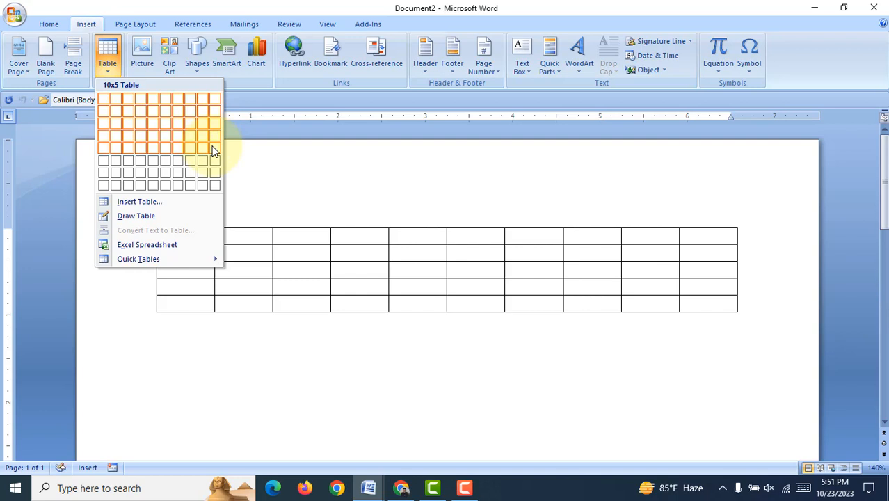
{"action": "left_click", "coordinate": [183, 205]}
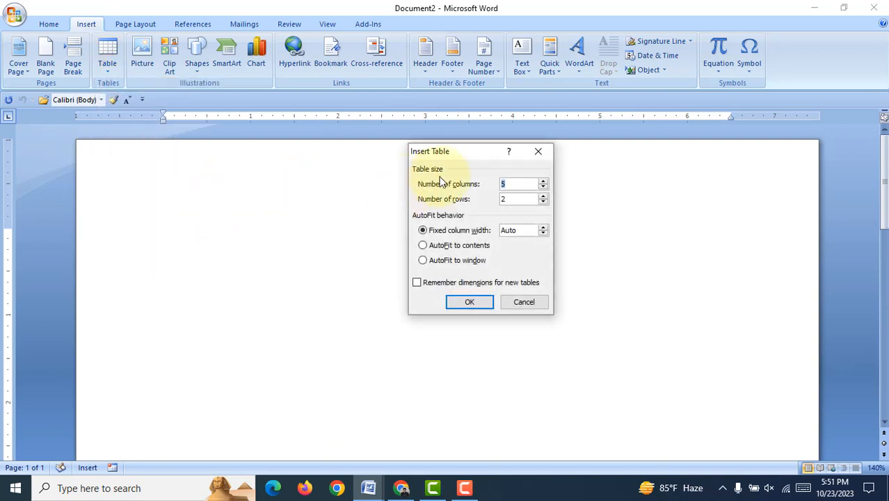
{"action": "left_click_drag", "start_coordinate": [459, 152], "coordinate": [395, 153]}
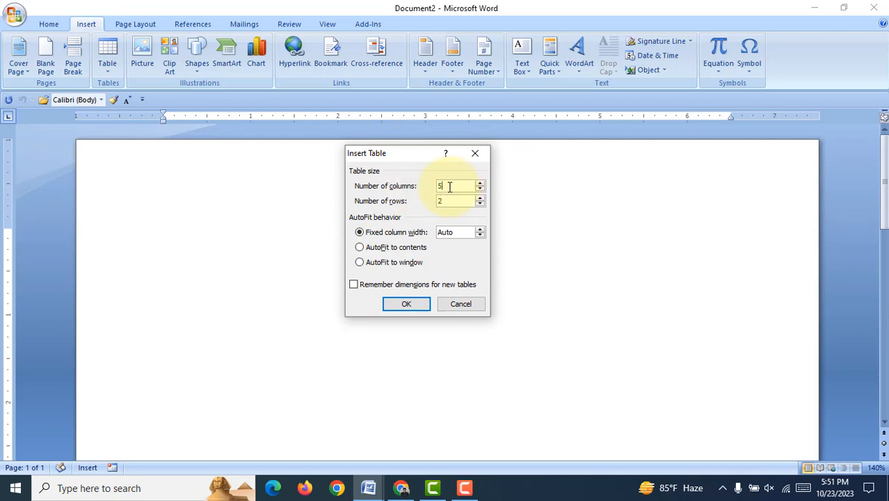
{"action": "type", "text": "6"}
{"action": "left_click_drag", "start_coordinate": [460, 203], "coordinate": [416, 208]}
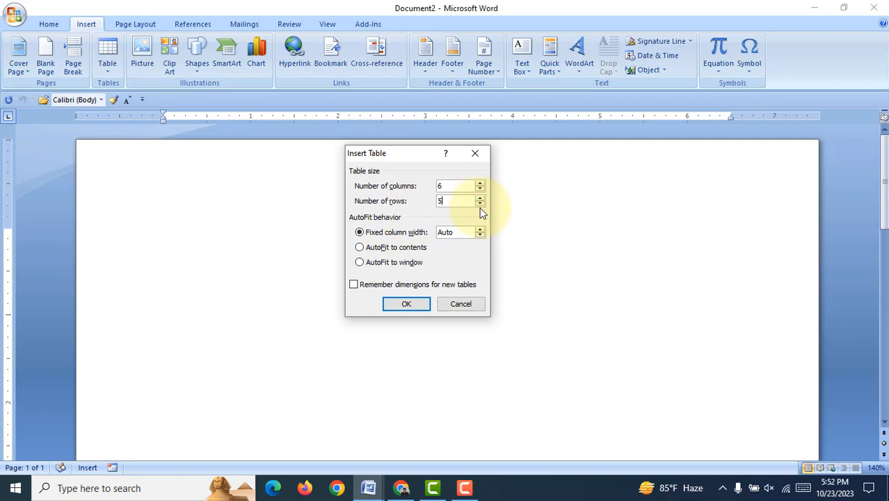
{"action": "left_click", "coordinate": [417, 304]}
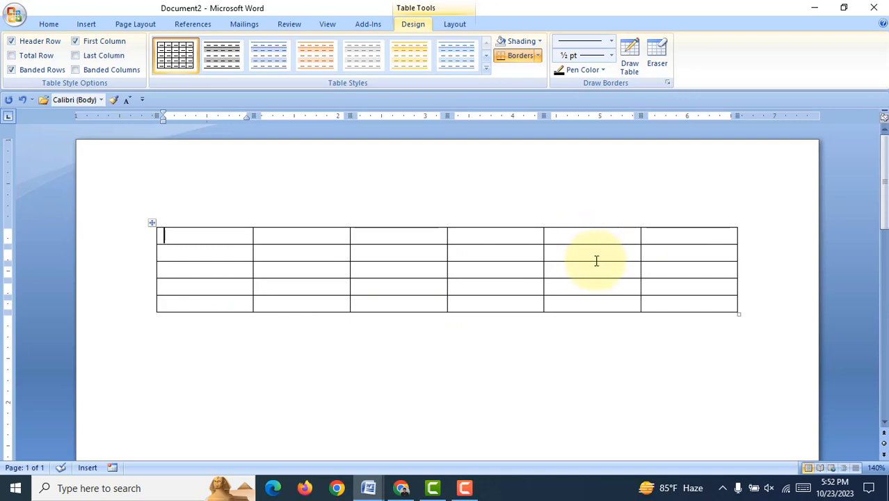
{"action": "left_click", "coordinate": [411, 34]}
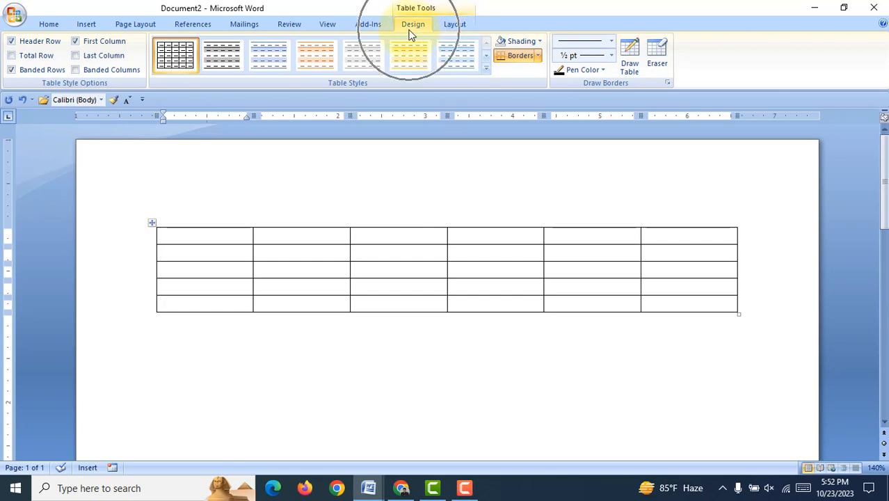
{"action": "left_click", "coordinate": [453, 28]}
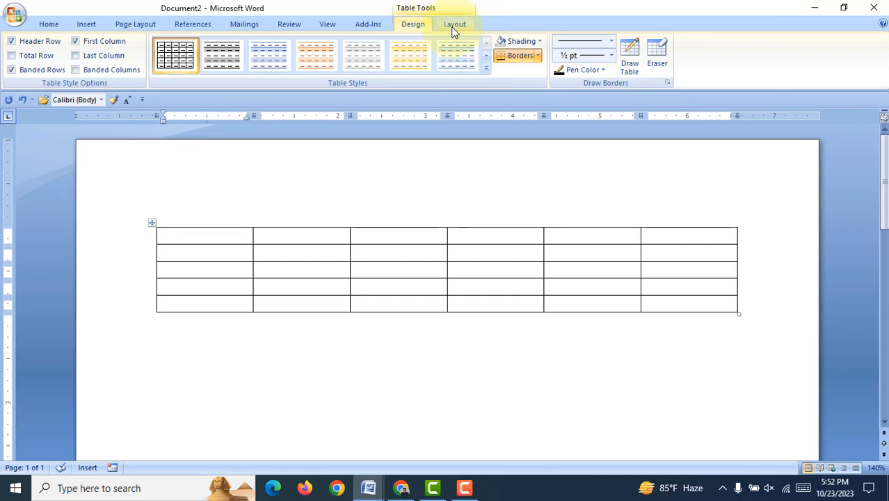
{"action": "left_click", "coordinate": [252, 373]}
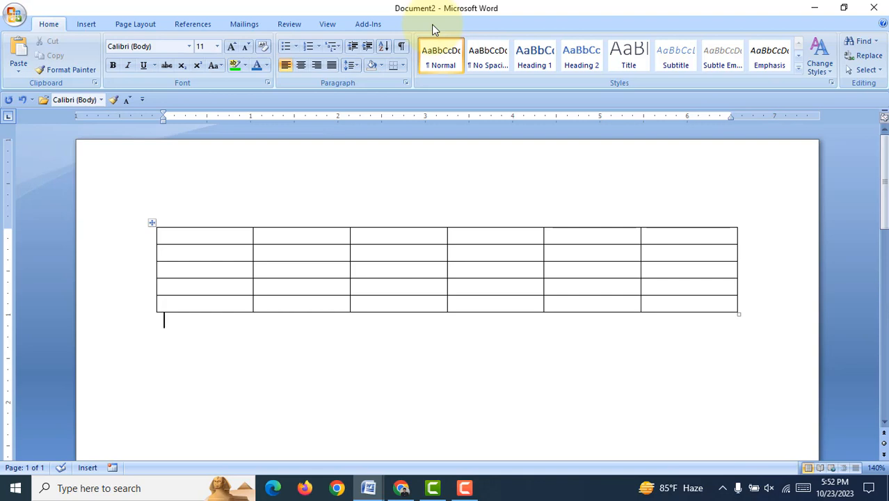
Step: Fill the table's first row with the capitalized headings SL, NAME, ROLL, MARK, GRADE and POINT
{"action": "left_click", "coordinate": [243, 234]}
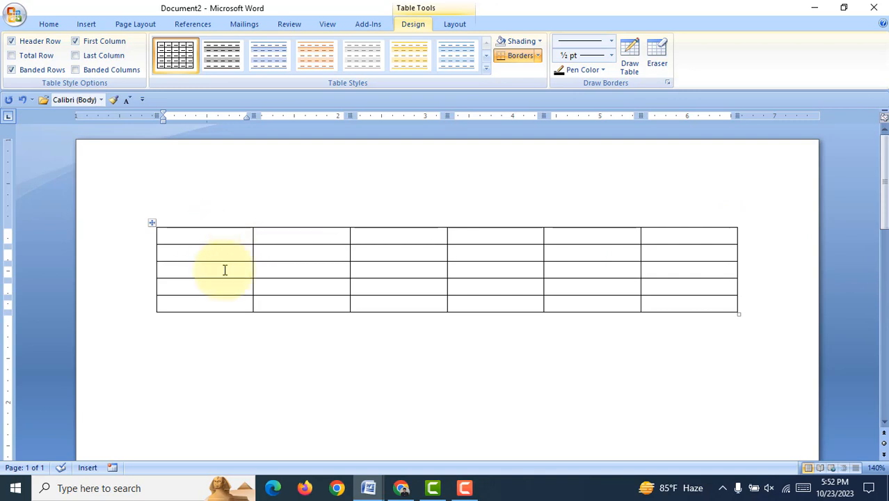
{"action": "key", "text": "Caps_Lock"}
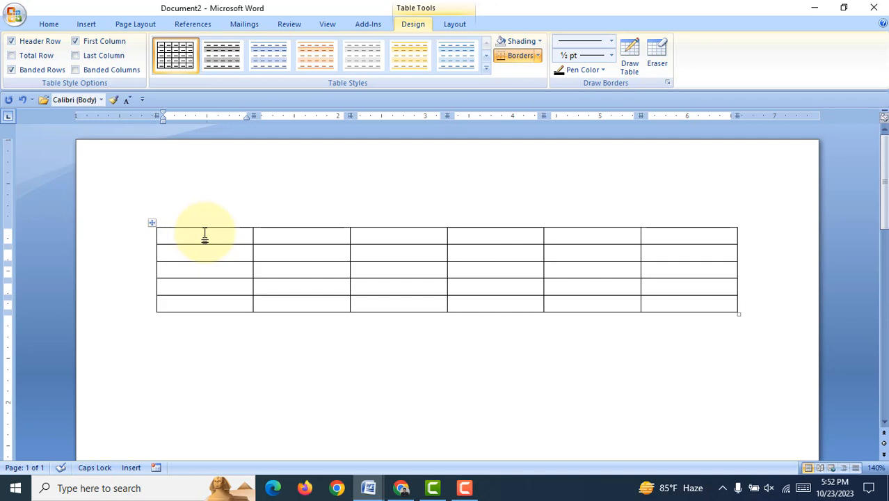
{"action": "type", "text": "SL"}
{"action": "left_click", "coordinate": [304, 236]}
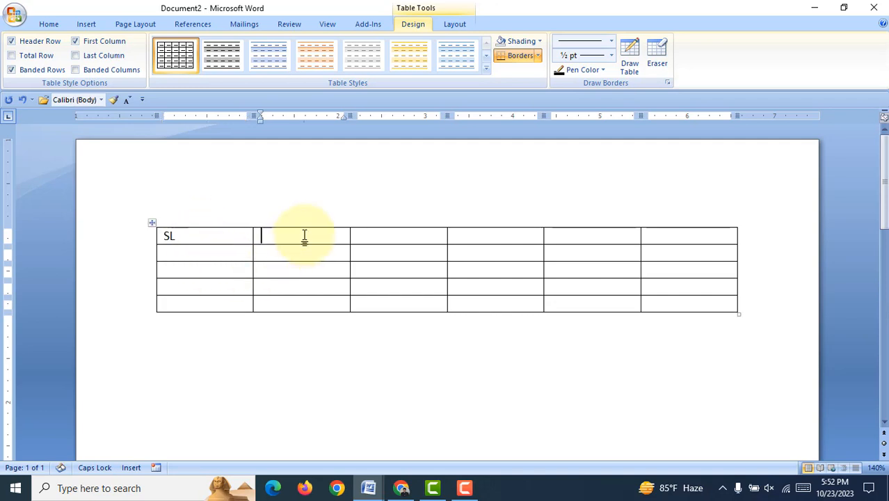
{"action": "type", "text": "NAME"}
{"action": "left_click", "coordinate": [391, 235]}
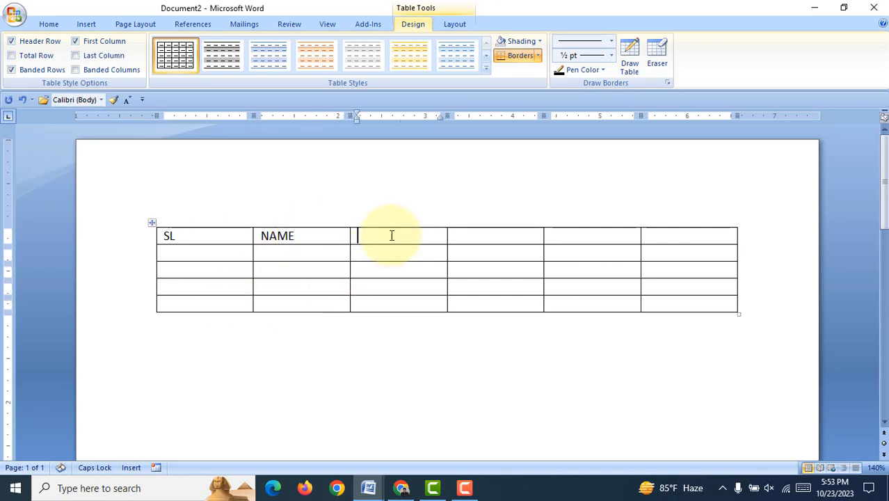
{"action": "type", "text": "ROLL"}
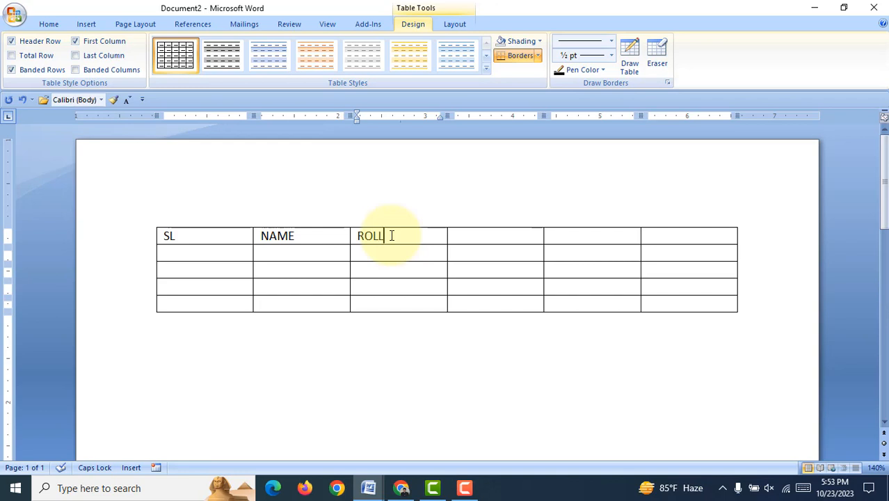
{"action": "key", "text": "Tab"}
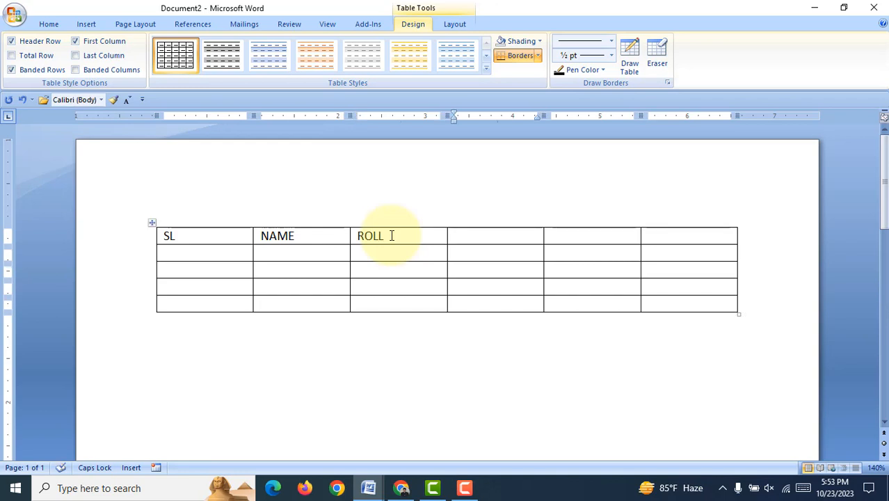
{"action": "type", "text": "MARK"}
{"action": "key", "text": "Tab"}
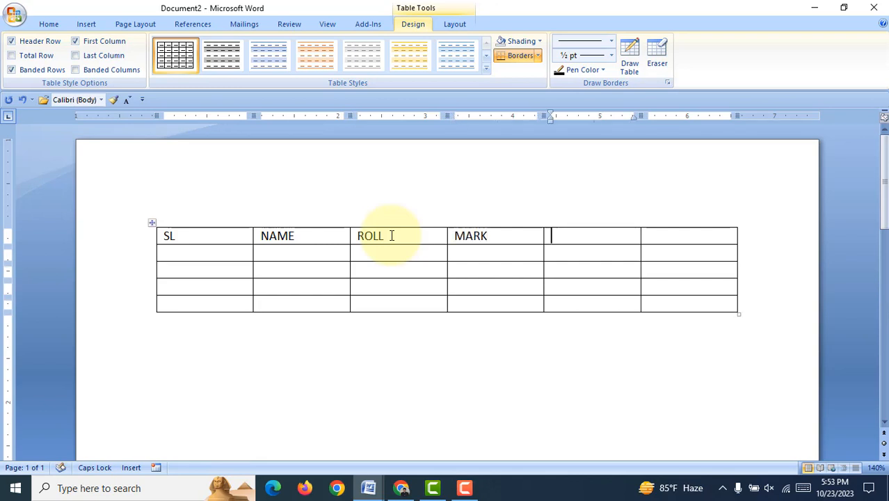
{"action": "type", "text": "GRADE"}
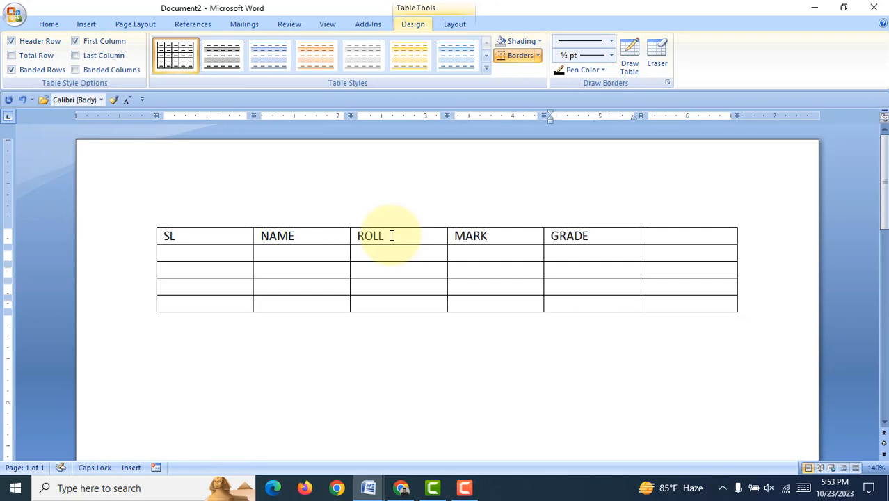
{"action": "key", "text": "Tab"}
{"action": "type", "text": "POINT"}
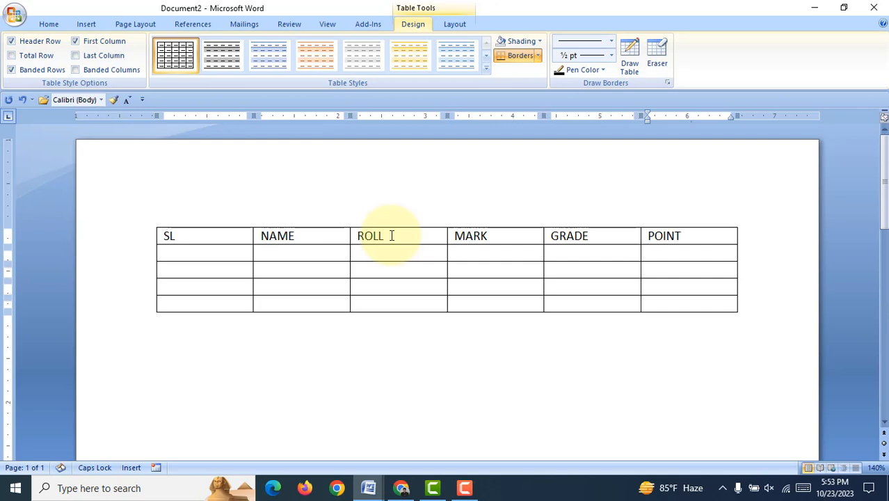
Step: Enter the serial numbers 1 to 4 down the SL column below the heading
{"action": "key", "text": "Tab"}
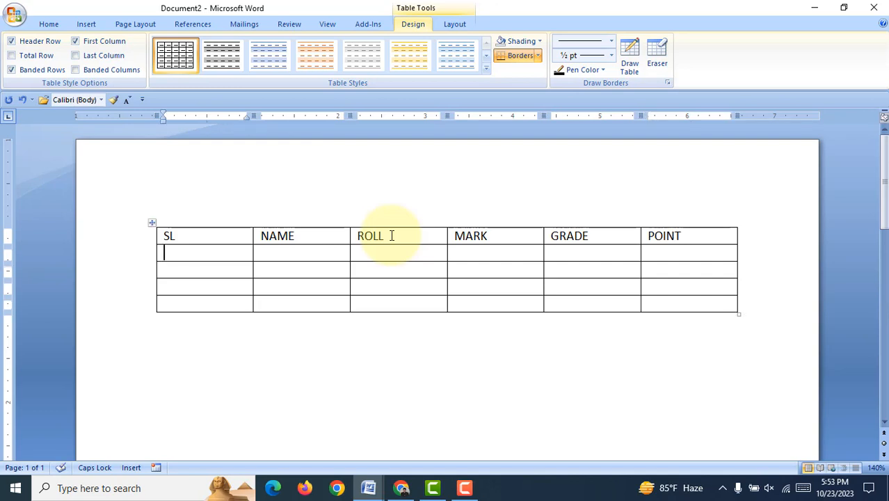
{"action": "type", "text": "1"}
{"action": "key", "text": "Down"}
{"action": "type", "text": "2"}
{"action": "key", "text": "Down"}
{"action": "type", "text": "3"}
{"action": "key", "text": "Down"}
{"action": "type", "text": "4"}
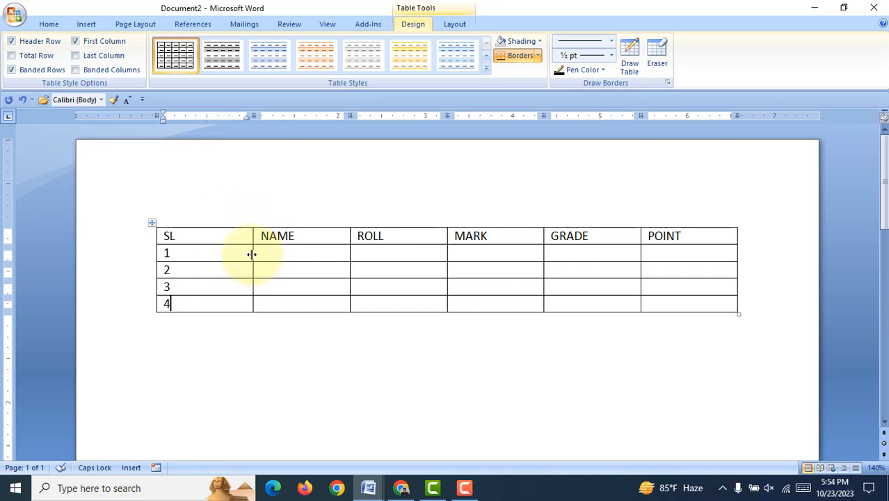
Step: Adjust the column borders to narrow the SL, ROLL, MARK, GRADE and POINT columns and make the NAME column much wider
{"action": "left_click_drag", "start_coordinate": [252, 255], "coordinate": [196, 256]}
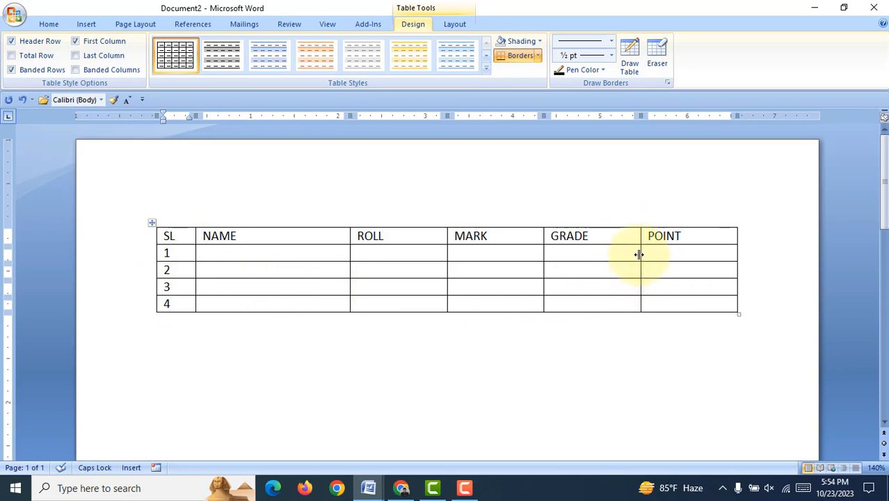
{"action": "left_click_drag", "start_coordinate": [639, 254], "coordinate": [671, 253]}
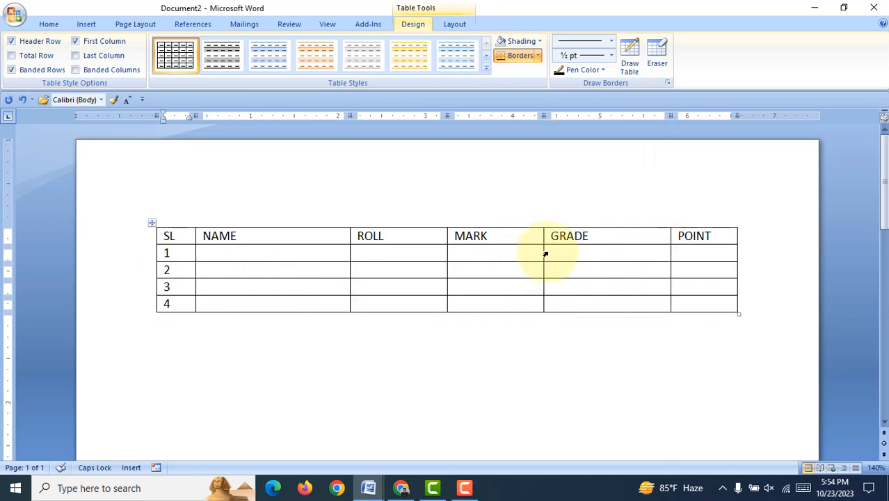
{"action": "left_click_drag", "start_coordinate": [544, 253], "coordinate": [588, 254]}
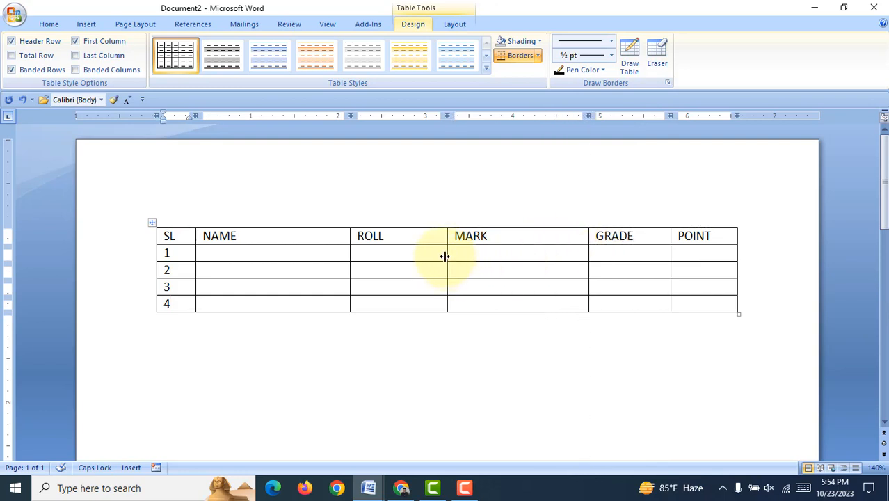
{"action": "left_click_drag", "start_coordinate": [447, 255], "coordinate": [507, 258]}
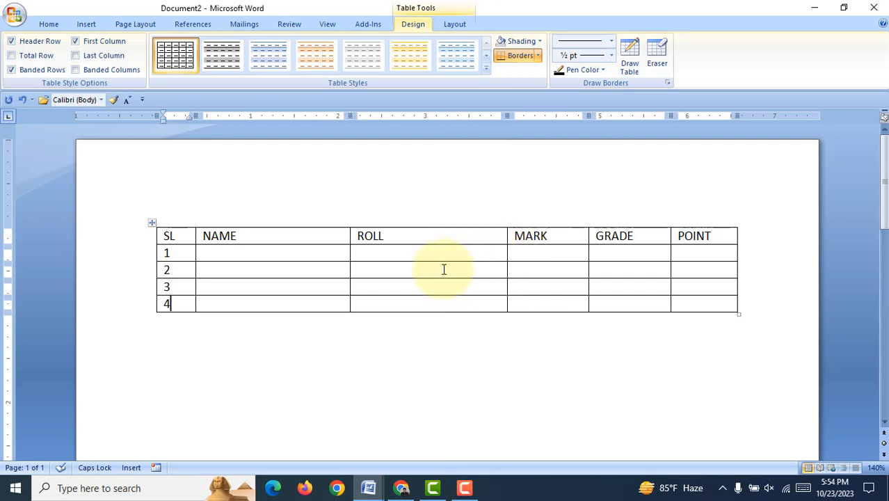
{"action": "left_click_drag", "start_coordinate": [348, 254], "coordinate": [436, 254]}
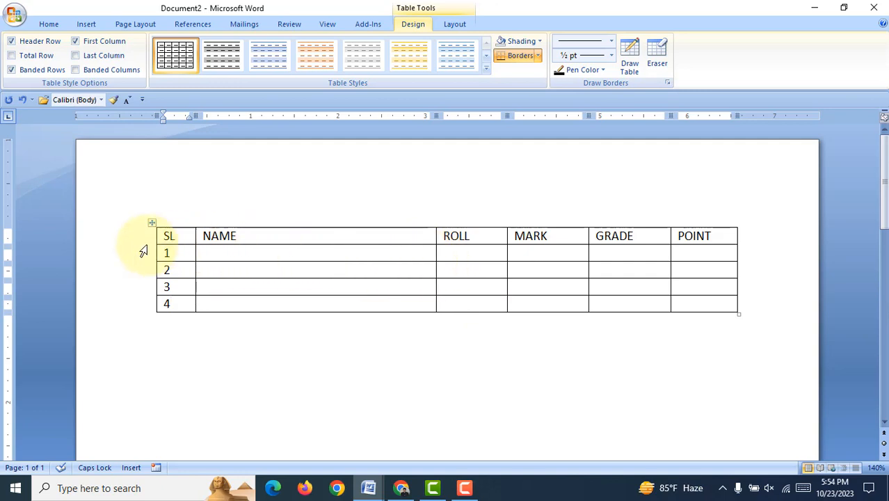
Step: Center the text of all headings in the table's first row
{"action": "left_click_drag", "start_coordinate": [180, 236], "coordinate": [688, 238]}
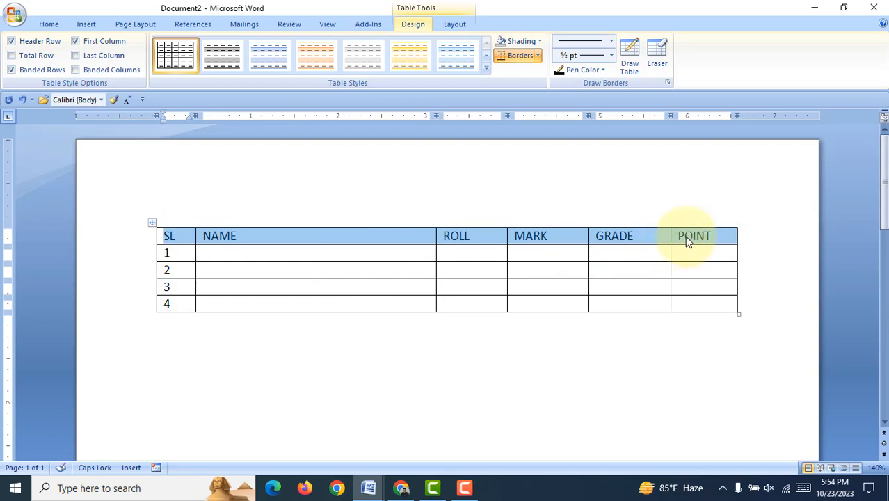
{"action": "key", "text": "ctrl+e"}
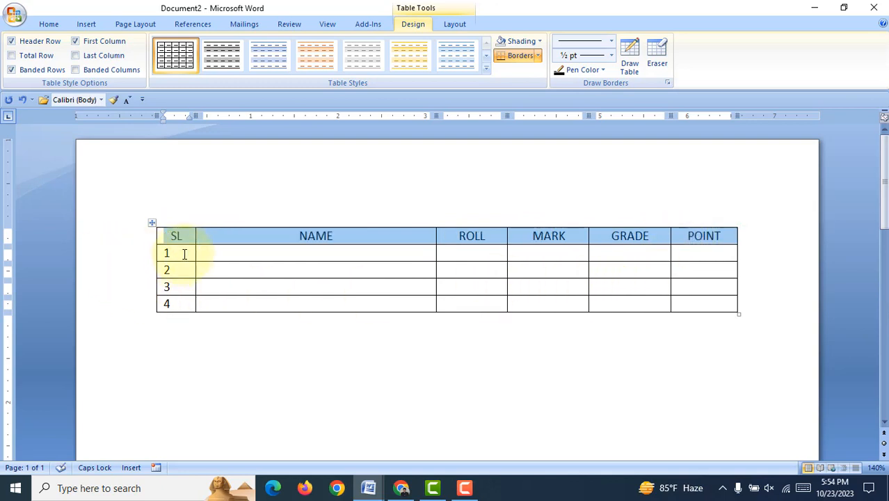
Step: Center the serial numbers 1 to 4 in the SL column
{"action": "left_click_drag", "start_coordinate": [184, 253], "coordinate": [179, 313]}
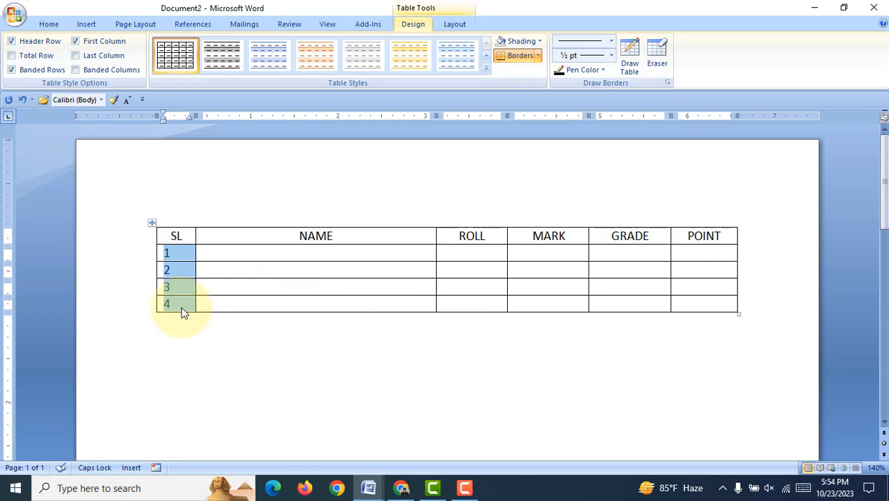
{"action": "key", "text": "ctrl+e"}
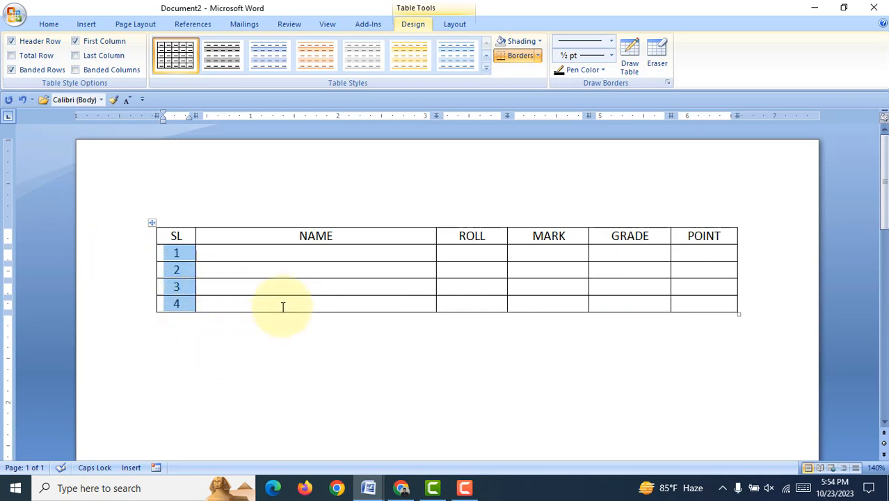
{"action": "left_click", "coordinate": [283, 307]}
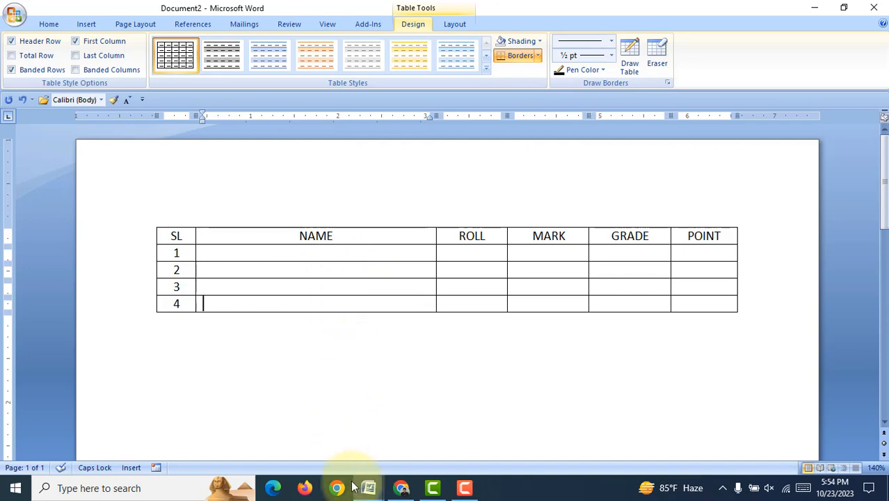
Step: Look at the list of table topics in Document1 and return to Document2
{"action": "mouse_move", "coordinate": [368, 488]}
{"action": "left_click", "coordinate": [332, 446]}
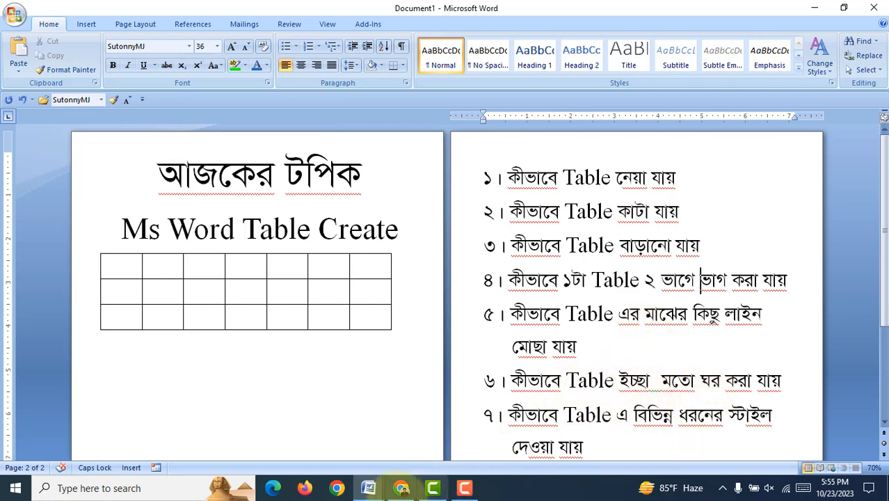
{"action": "left_click", "coordinate": [370, 490]}
{"action": "left_click", "coordinate": [447, 453]}
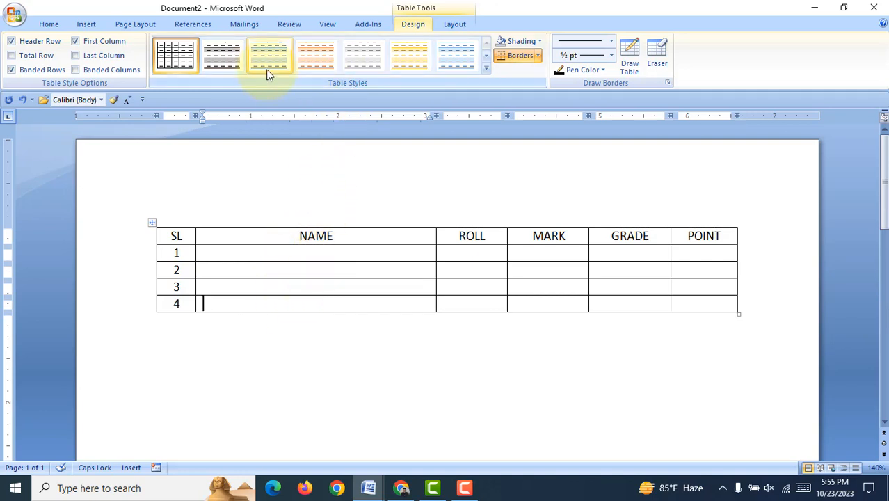
Step: Apply the black, gold and light blue banded table styles to the table one after another
{"action": "left_click", "coordinate": [275, 253]}
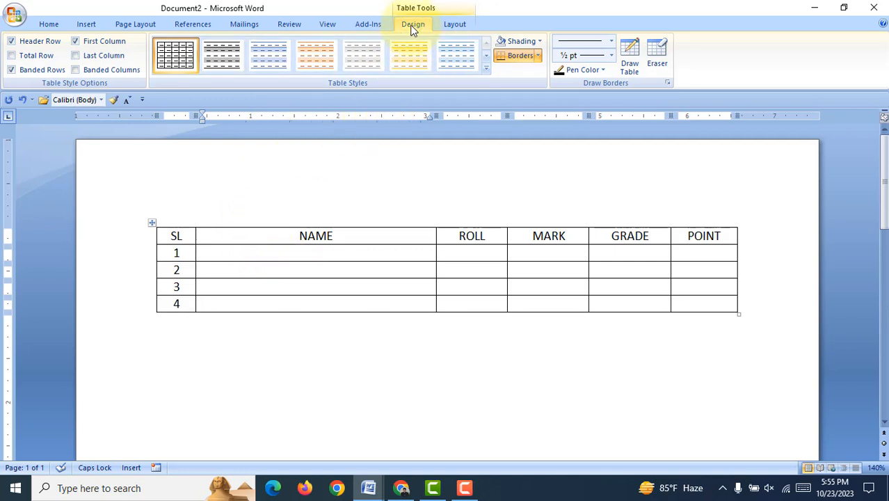
{"action": "left_click", "coordinate": [422, 62]}
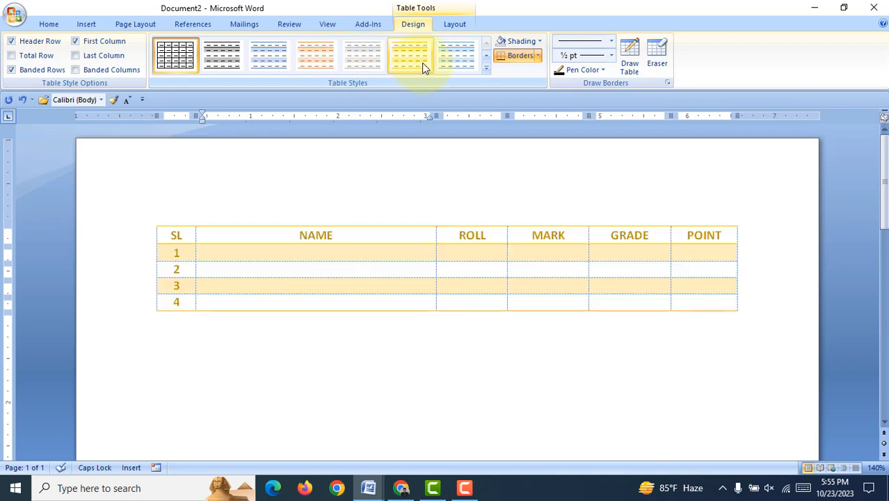
{"action": "left_click", "coordinate": [217, 57]}
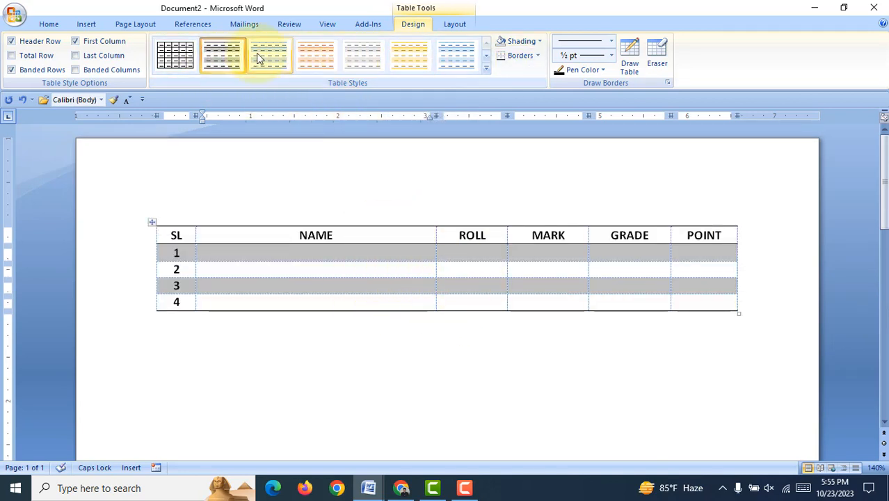
{"action": "left_click", "coordinate": [411, 61]}
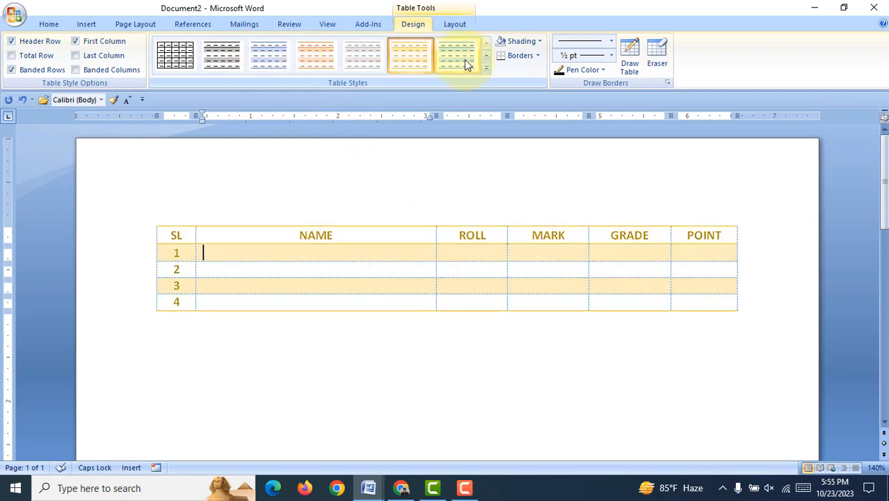
{"action": "left_click", "coordinate": [464, 59]}
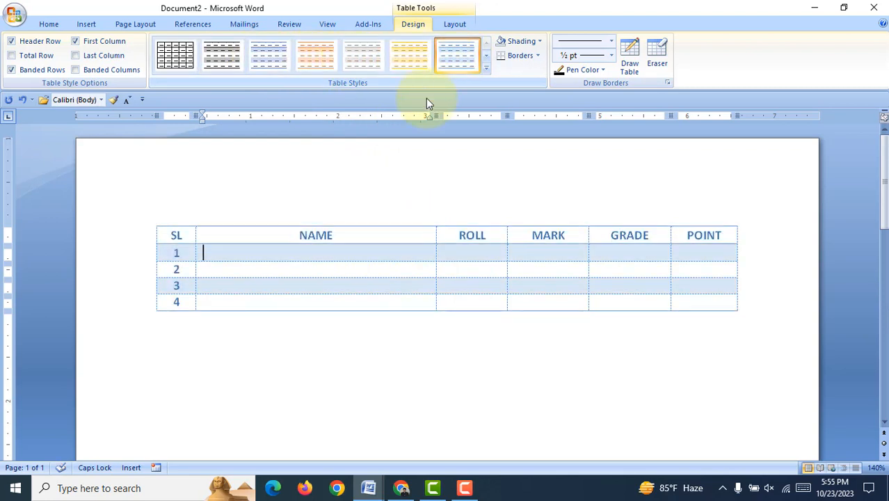
Step: Try the built-in style with solid blue header row and first column, and restore the plain black grid style
{"action": "left_click", "coordinate": [488, 69]}
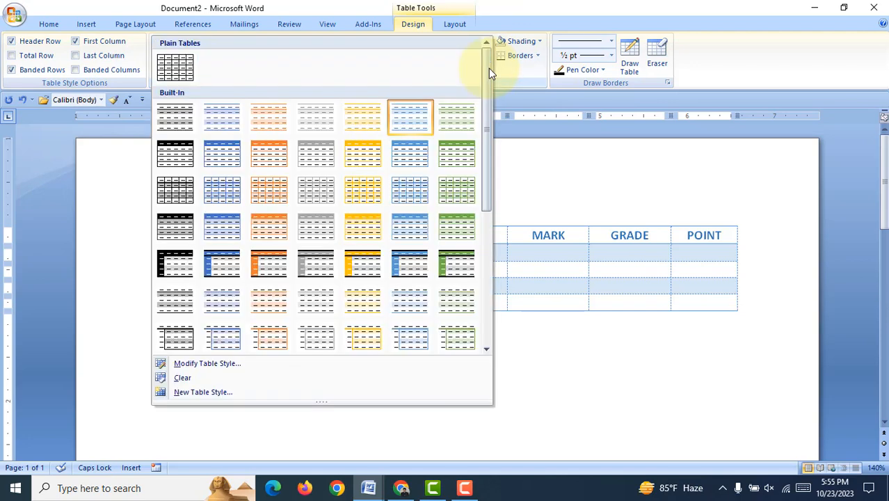
{"action": "scroll", "coordinate": [443, 202], "scroll_direction": "down", "scroll_amount": 3}
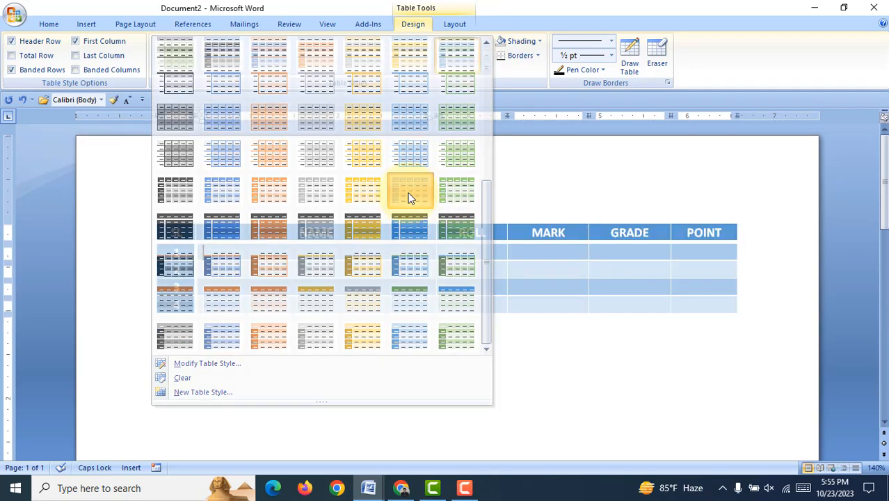
{"action": "left_click", "coordinate": [409, 195]}
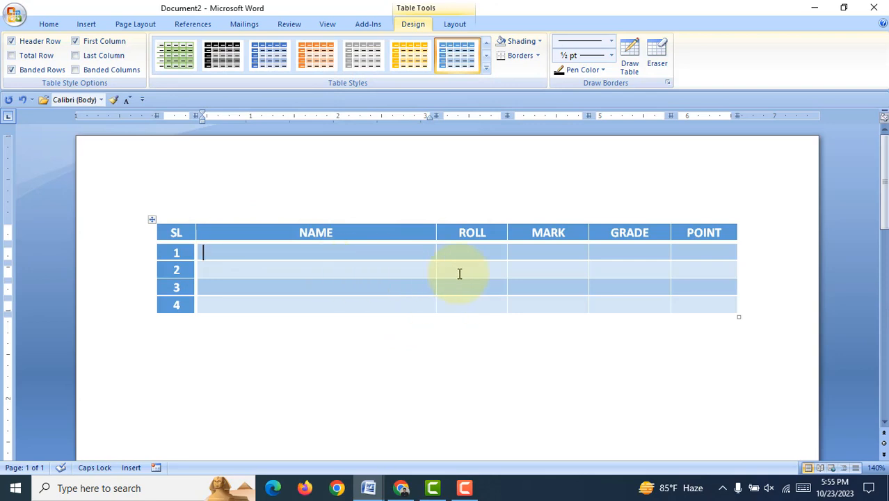
{"action": "left_click", "coordinate": [487, 70]}
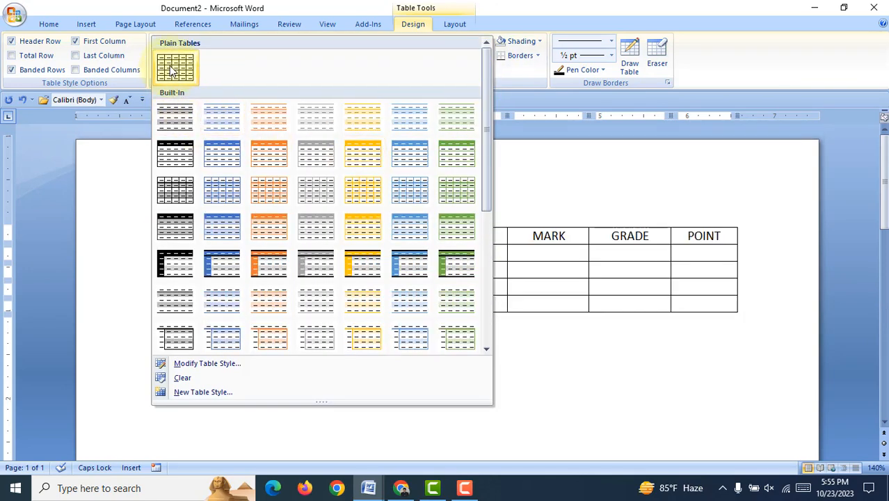
{"action": "left_click", "coordinate": [173, 70]}
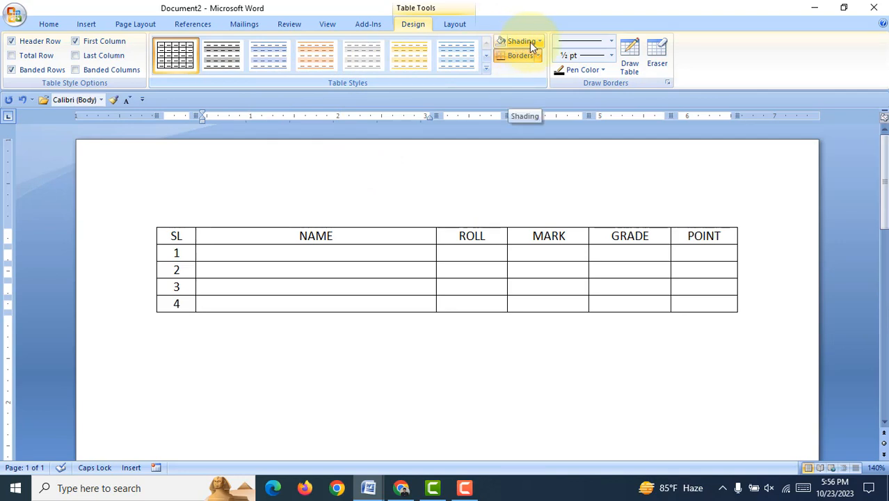
Step: Shade the table's heading row with the standard dark red color
{"action": "left_click_drag", "start_coordinate": [189, 235], "coordinate": [685, 234]}
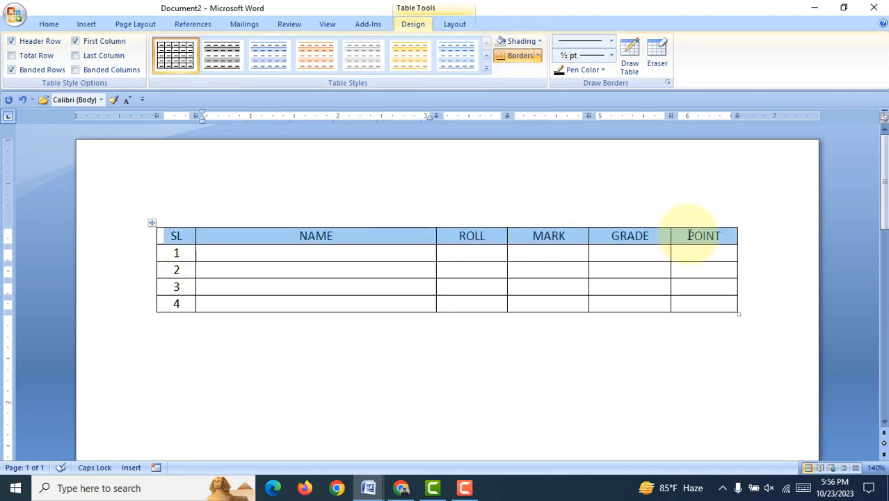
{"action": "left_click", "coordinate": [538, 42]}
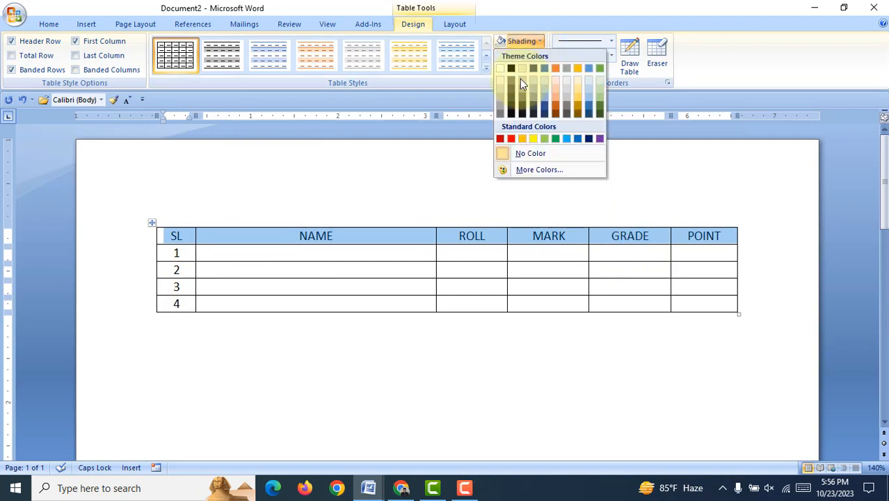
{"action": "left_click", "coordinate": [502, 139]}
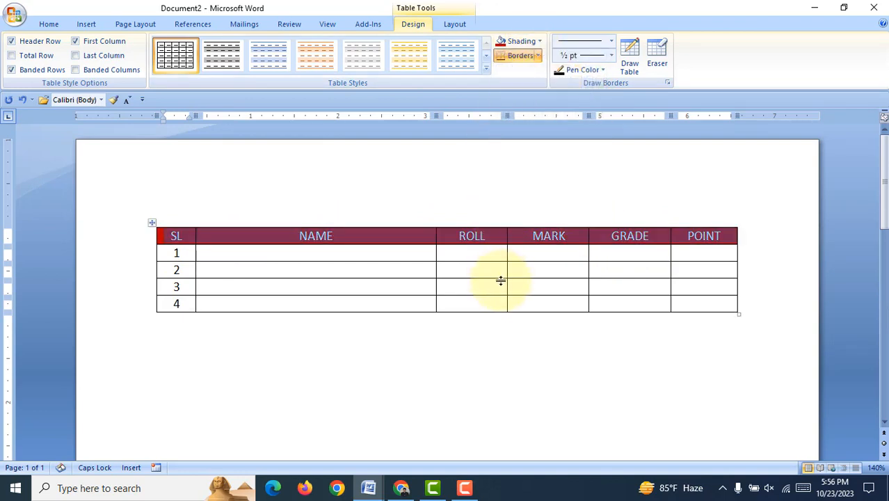
Step: Shade the serial number cells 1 to 4 in the SL column with standard dark blue
{"action": "left_click_drag", "start_coordinate": [179, 252], "coordinate": [174, 308]}
{"action": "left_click", "coordinate": [540, 42]}
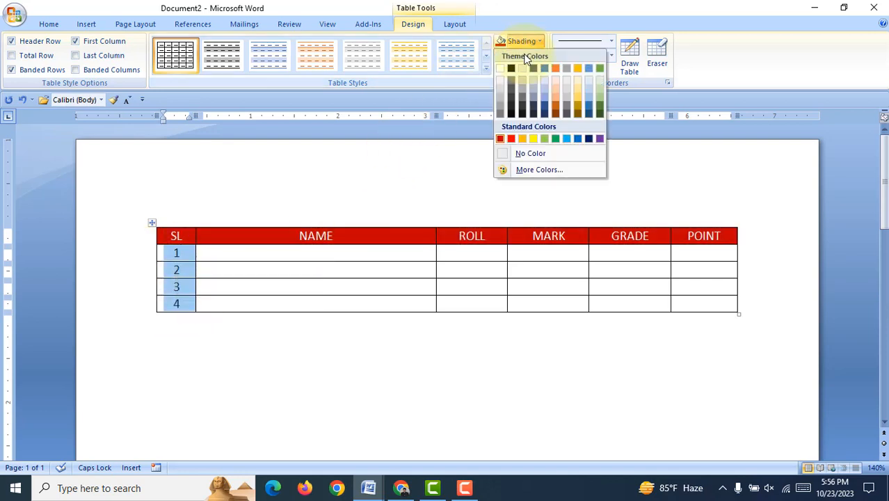
{"action": "left_click", "coordinate": [589, 139]}
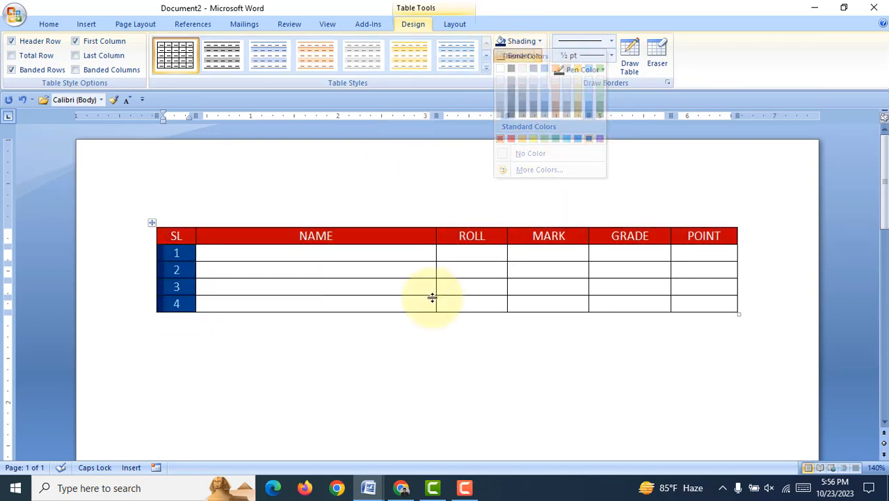
Step: Shade all empty cells below the NAME, ROLL, MARK, GRADE and POINT headings with standard yellow
{"action": "left_click_drag", "start_coordinate": [259, 259], "coordinate": [685, 303]}
{"action": "left_click", "coordinate": [533, 40]}
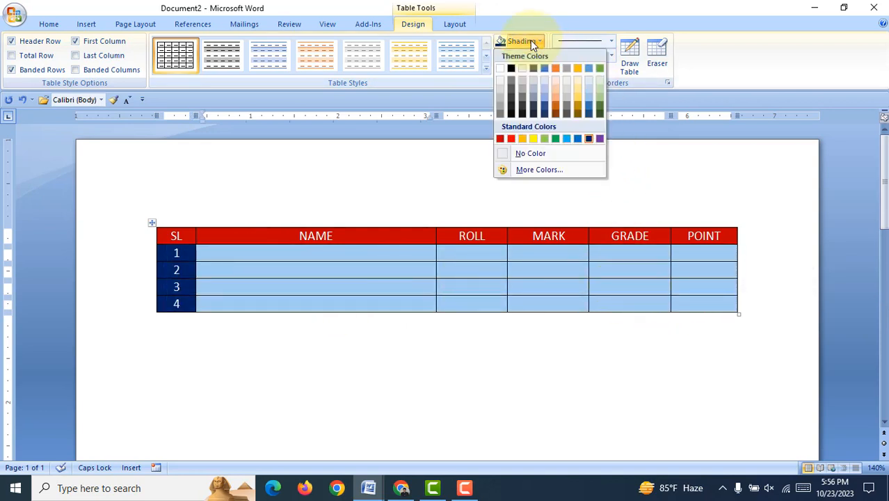
{"action": "left_click", "coordinate": [537, 140]}
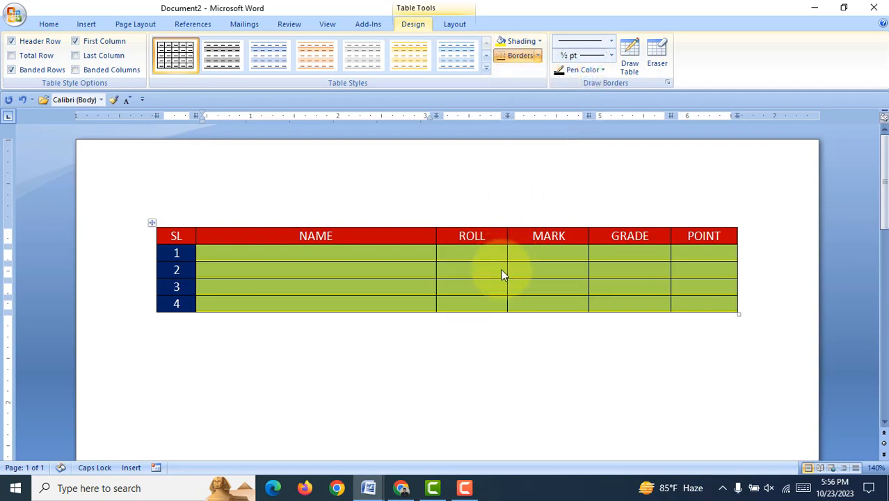
{"action": "left_click", "coordinate": [498, 271]}
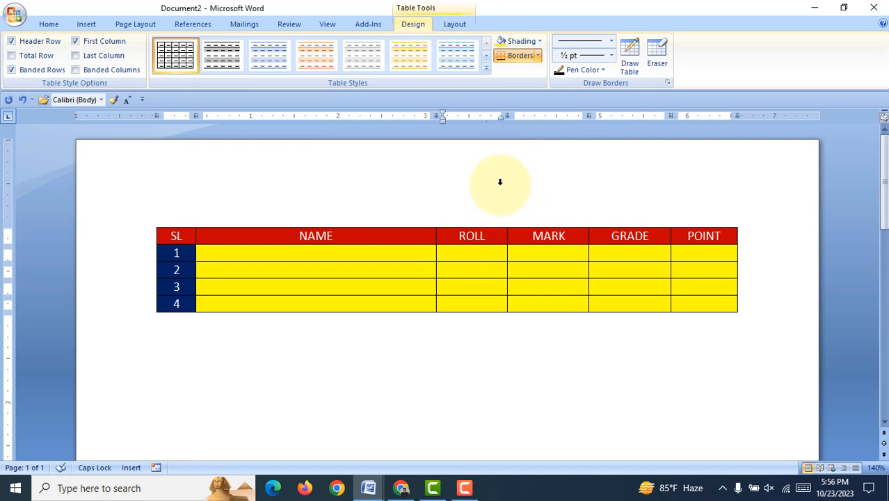
Step: Remove the shading from the whole table by setting it to No Color
{"action": "mouse_move", "coordinate": [182, 235]}
{"action": "left_mouse_down"}
{"action": "mouse_move", "coordinate": [648, 277]}
{"action": "mouse_move", "coordinate": [685, 298]}
{"action": "left_mouse_up"}
{"action": "left_click", "coordinate": [537, 40]}
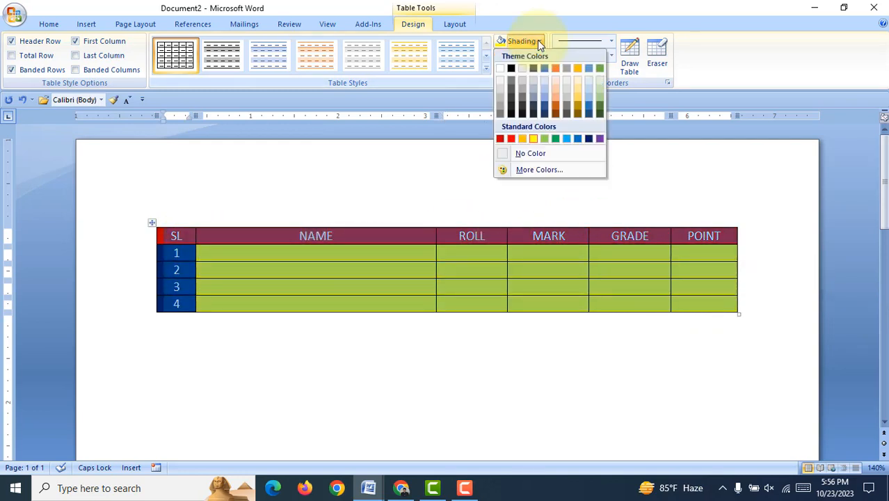
{"action": "left_click", "coordinate": [529, 153]}
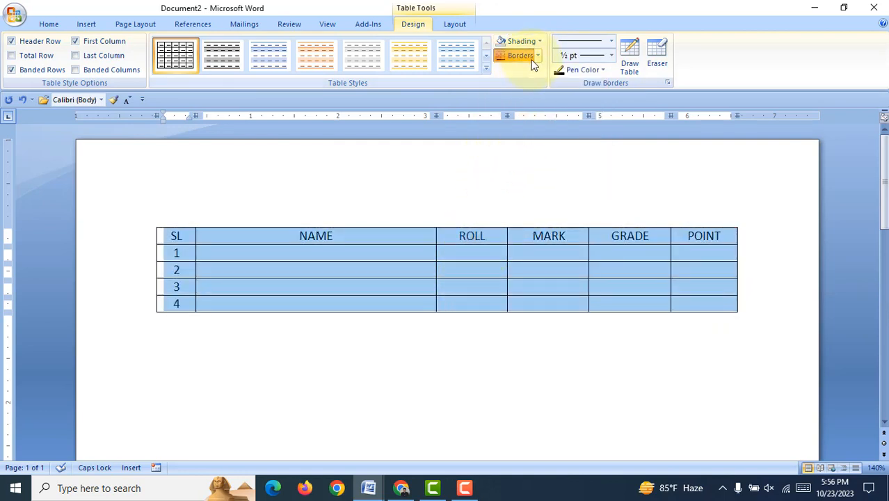
{"action": "left_click", "coordinate": [400, 259]}
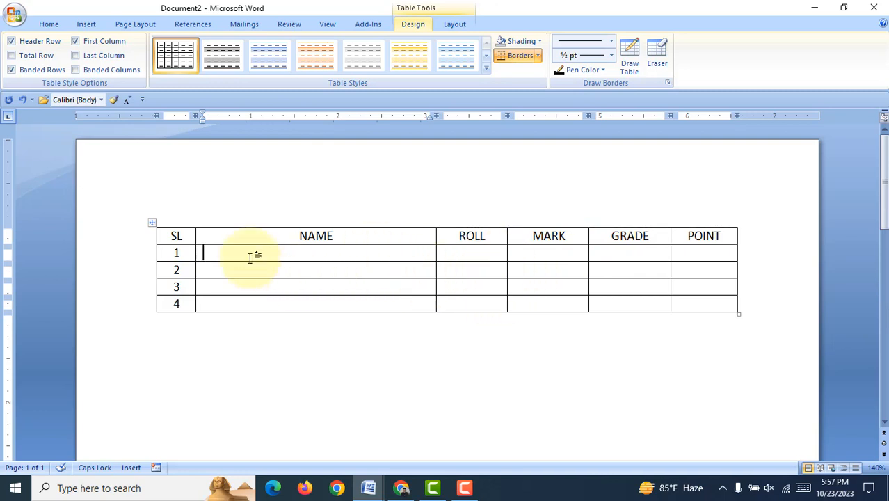
Step: Select the whole table and set it to No Border
{"action": "left_click_drag", "start_coordinate": [184, 240], "coordinate": [698, 309]}
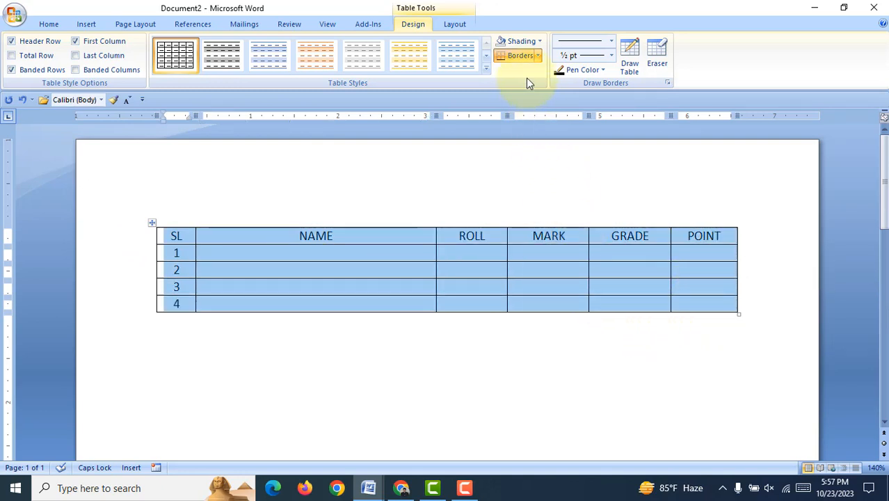
{"action": "left_click", "coordinate": [540, 56]}
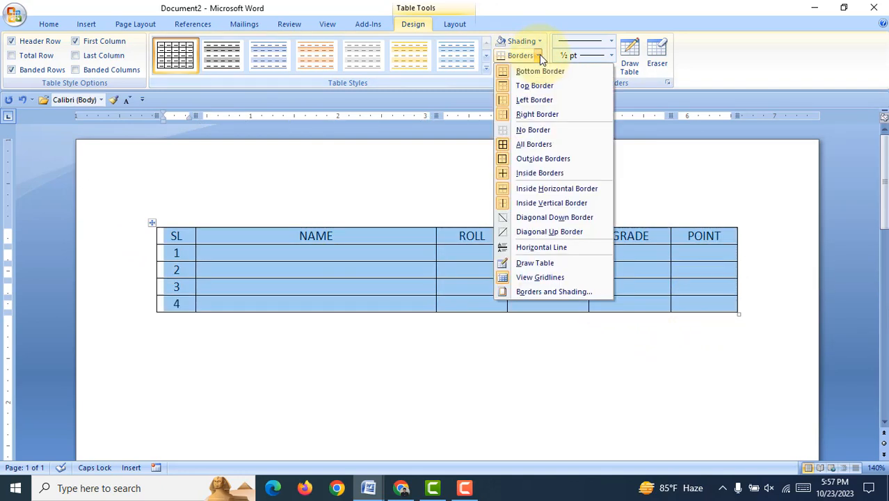
{"action": "left_click", "coordinate": [545, 131]}
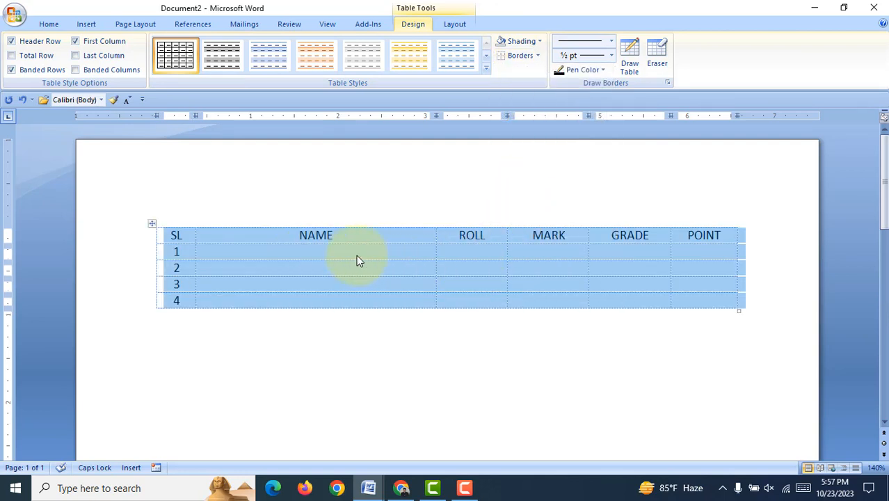
Step: Apply All Borders to the whole table
{"action": "left_click", "coordinate": [539, 57]}
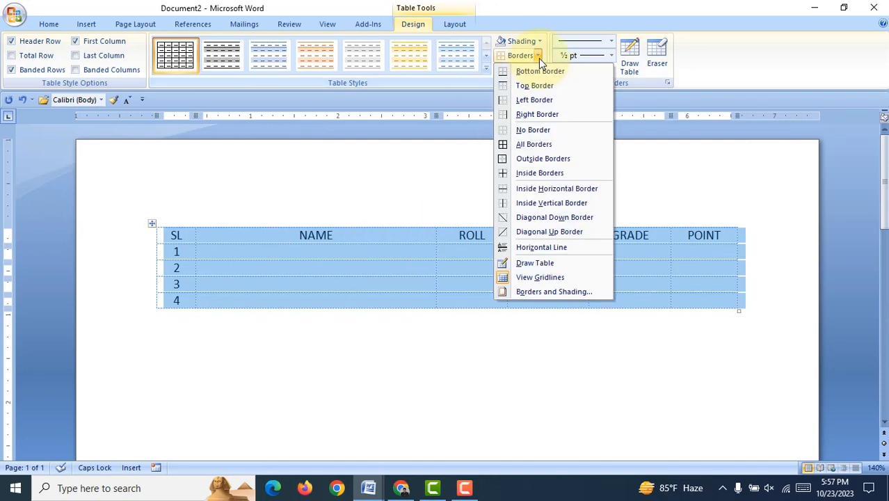
{"action": "left_click", "coordinate": [537, 145]}
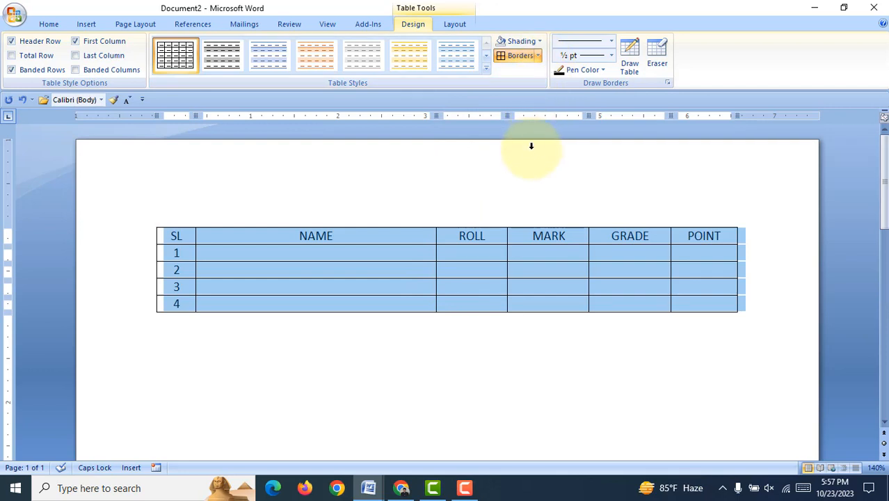
{"action": "left_click", "coordinate": [474, 277]}
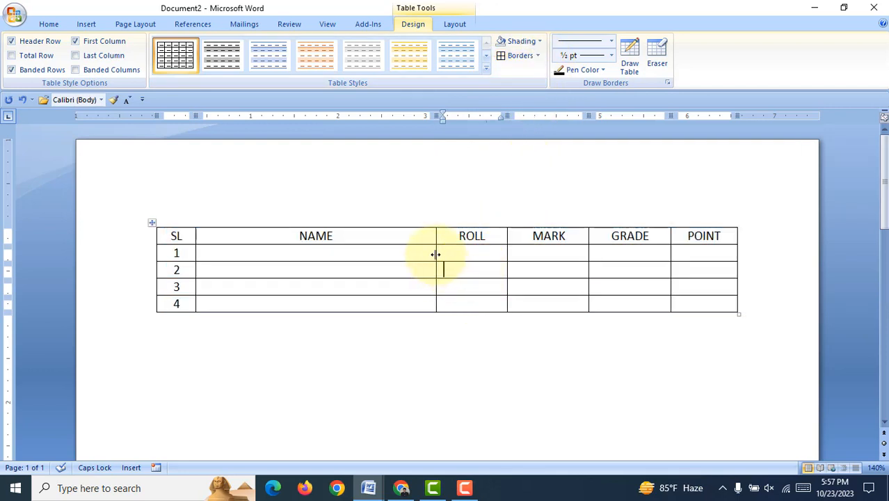
Step: Widen the NAME column slightly by moving its border with the ROLL column
{"action": "left_click_drag", "start_coordinate": [435, 254], "coordinate": [452, 259]}
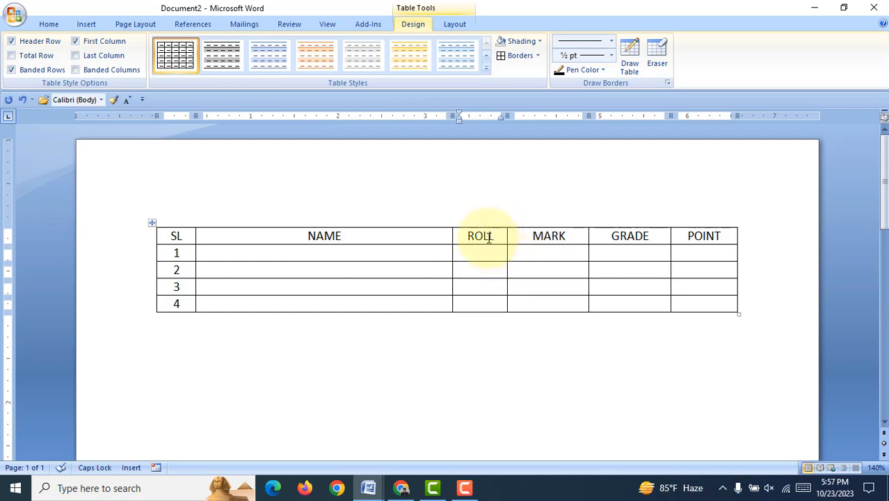
Step: Insert an empty column to the left of the ROLL column, and undo the insertion
{"action": "left_click_drag", "start_coordinate": [490, 235], "coordinate": [480, 292]}
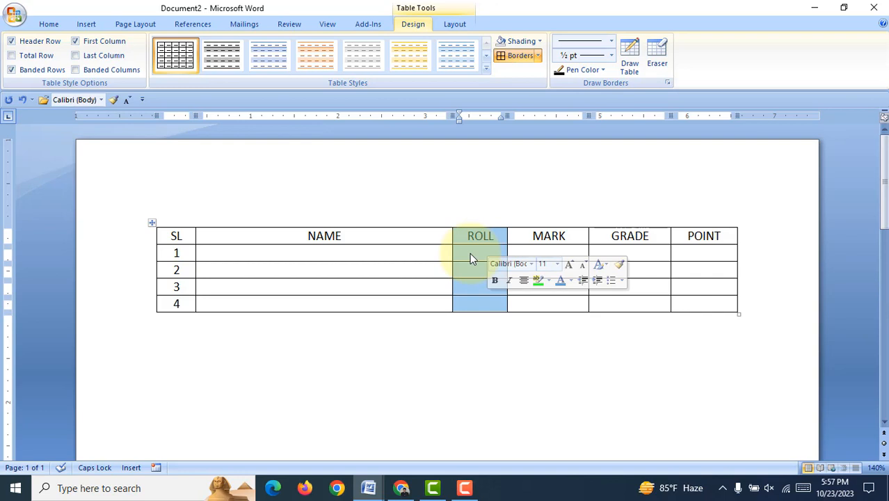
{"action": "right_click", "coordinate": [470, 257]}
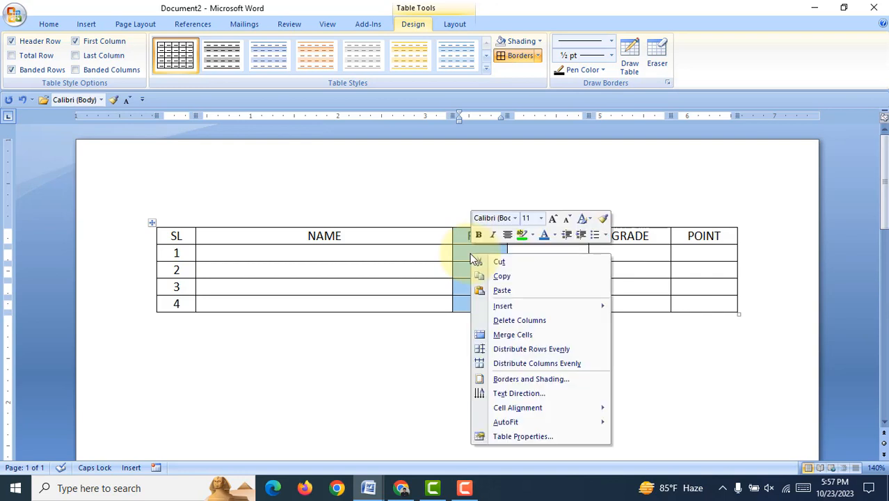
{"action": "mouse_move", "coordinate": [505, 310]}
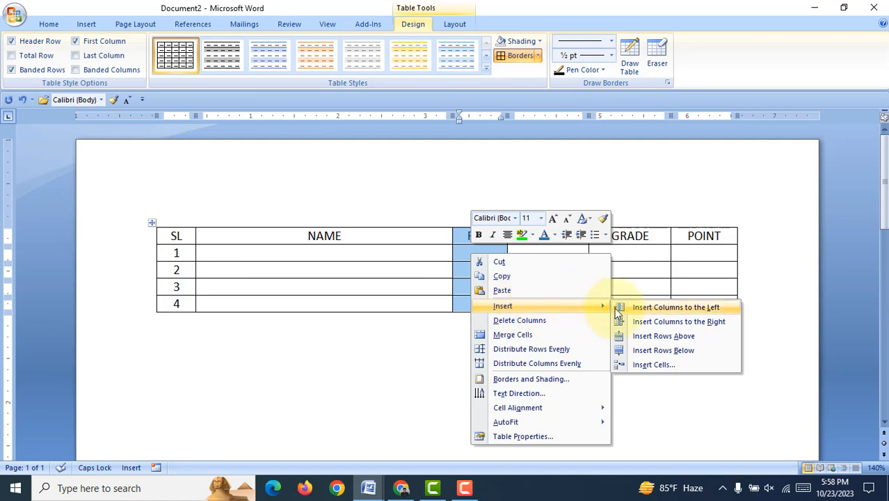
{"action": "left_click", "coordinate": [697, 310]}
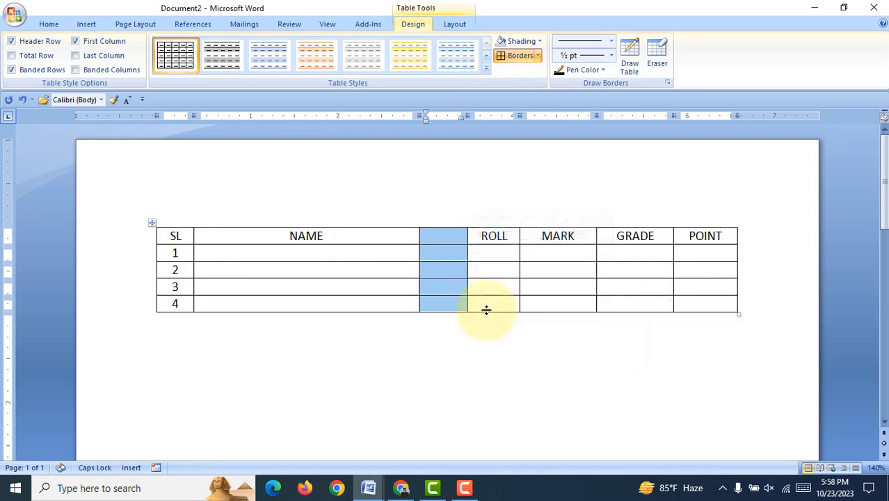
{"action": "left_click", "coordinate": [449, 240]}
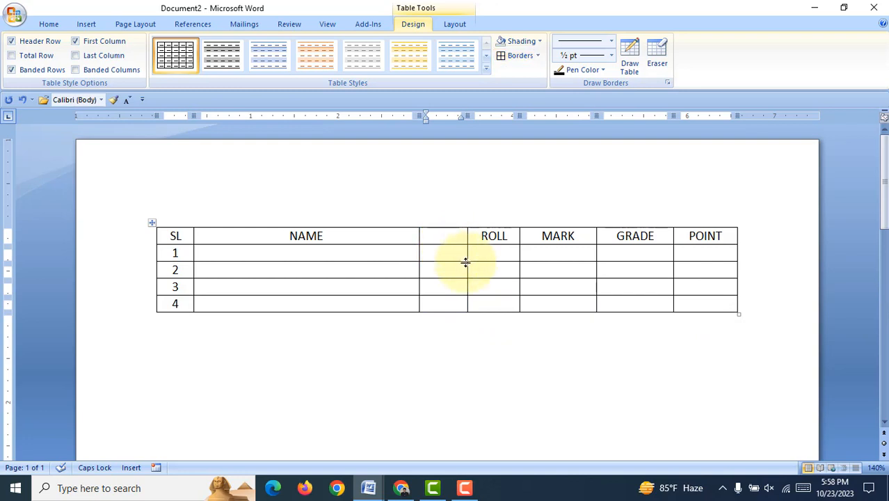
{"action": "key", "text": "ctrl+z"}
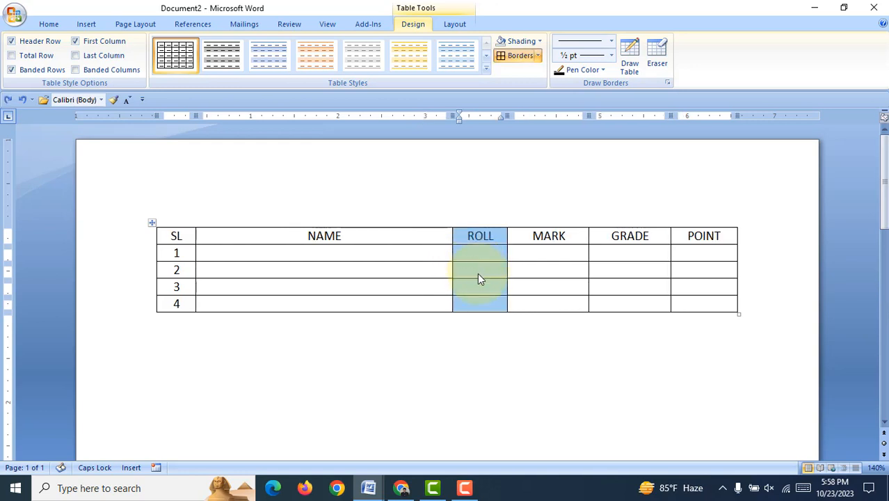
{"action": "left_click", "coordinate": [478, 253]}
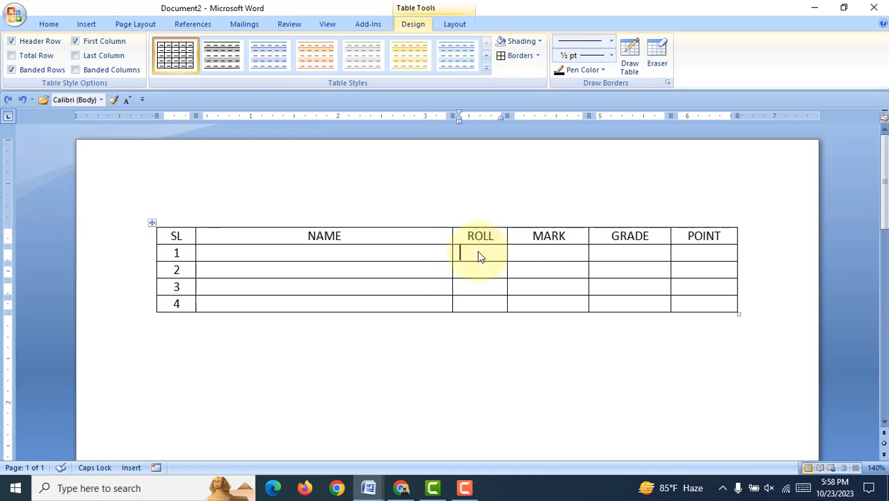
Step: Draw a vertical line through all rows of the NAME column to split off a new column before ROLL
{"action": "left_click", "coordinate": [631, 54]}
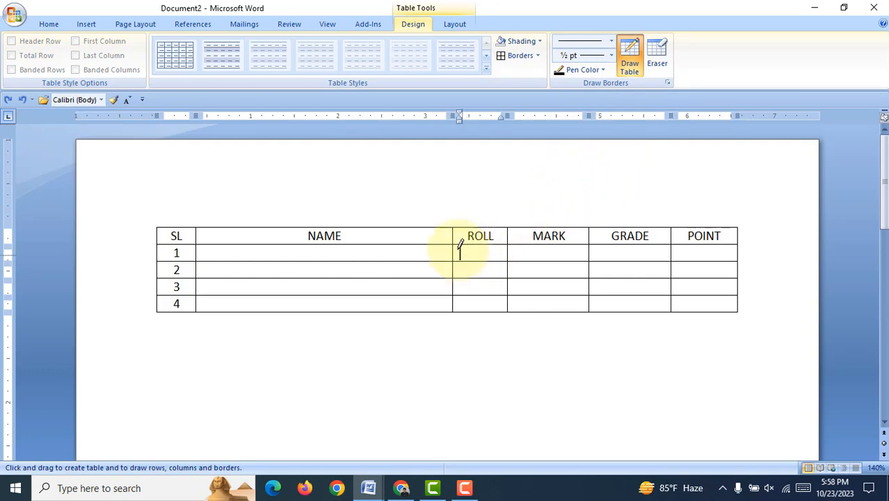
{"action": "left_click_drag", "start_coordinate": [397, 228], "coordinate": [400, 311]}
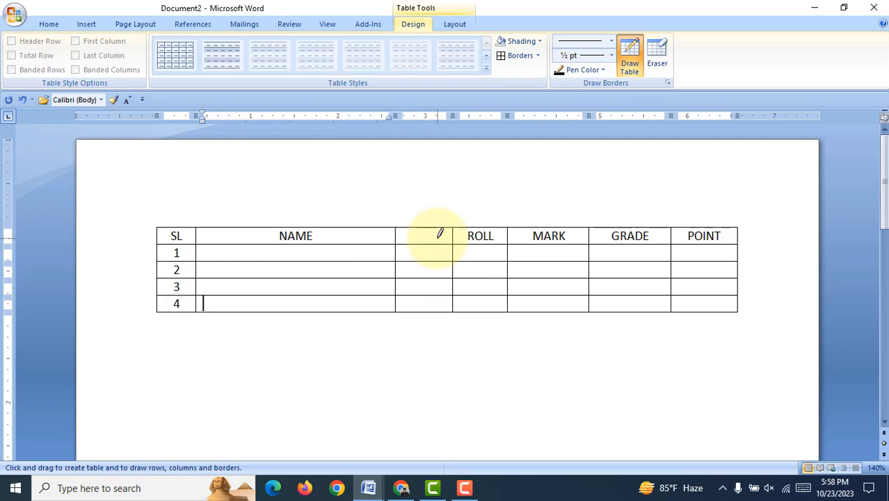
{"action": "left_click", "coordinate": [629, 67]}
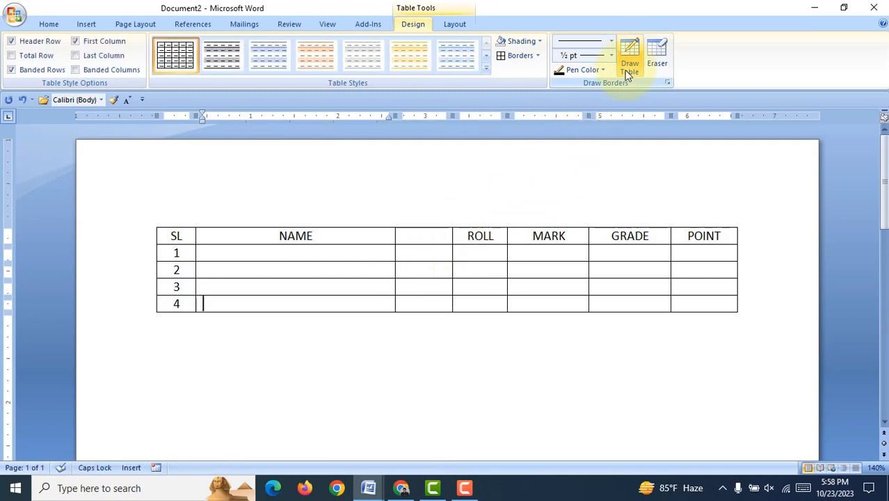
Step: Enter the sample heading ASDFASDF in the new column between NAME and ROLL
{"action": "left_click", "coordinate": [446, 237]}
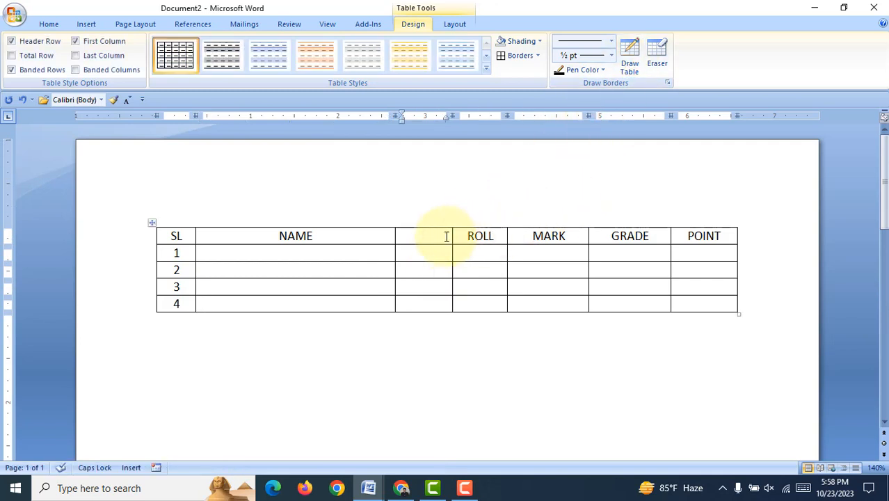
{"action": "type", "text": "ASDFASDF"}
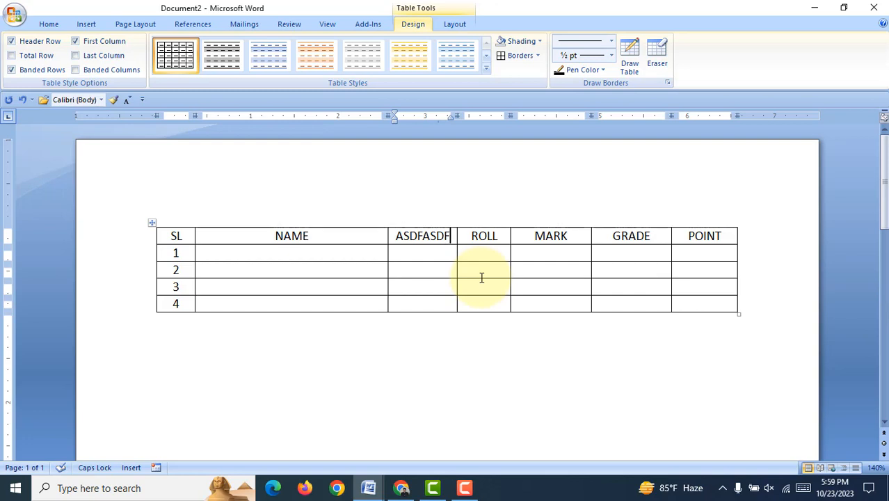
{"action": "left_click", "coordinate": [278, 255]}
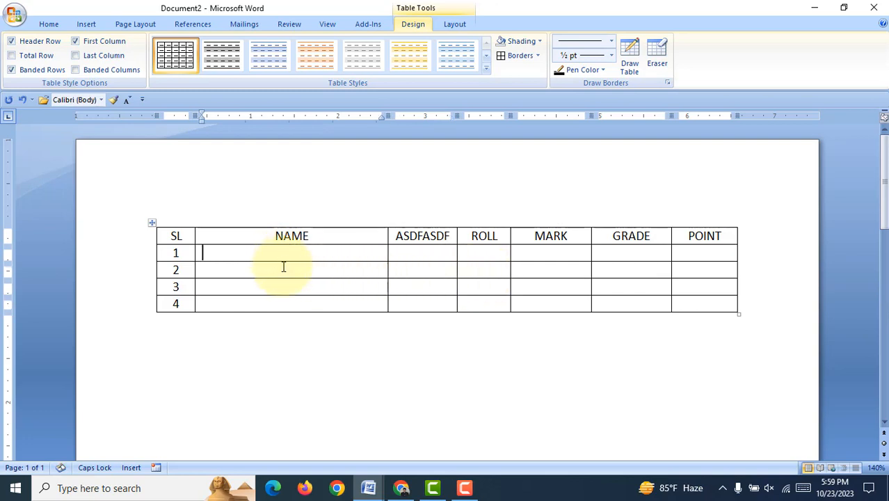
{"action": "left_click", "coordinate": [284, 266]}
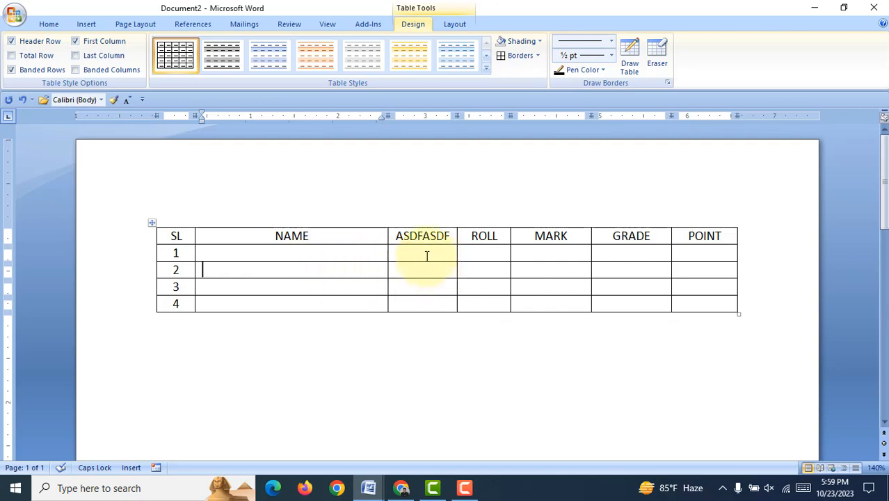
Step: Replace the sample heading between NAME and ROLL with MOBILE
{"action": "left_click", "coordinate": [395, 235]}
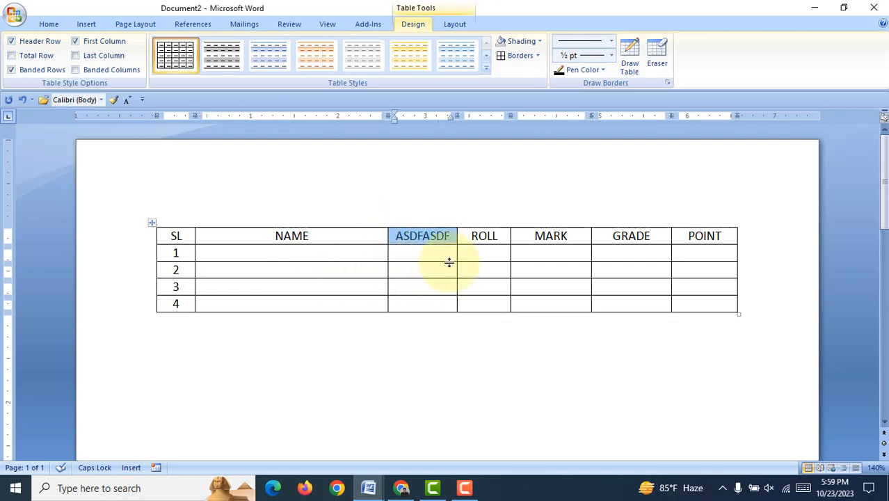
{"action": "type", "text": "MOBILE"}
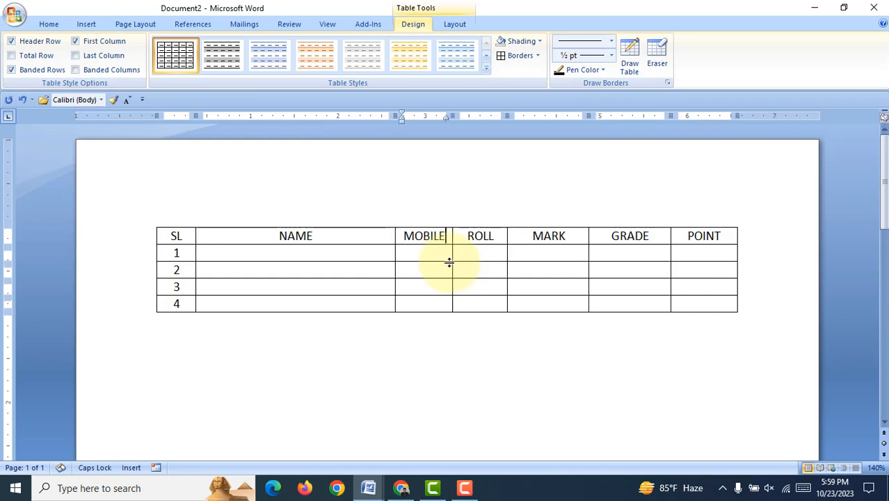
{"action": "left_click", "coordinate": [430, 252]}
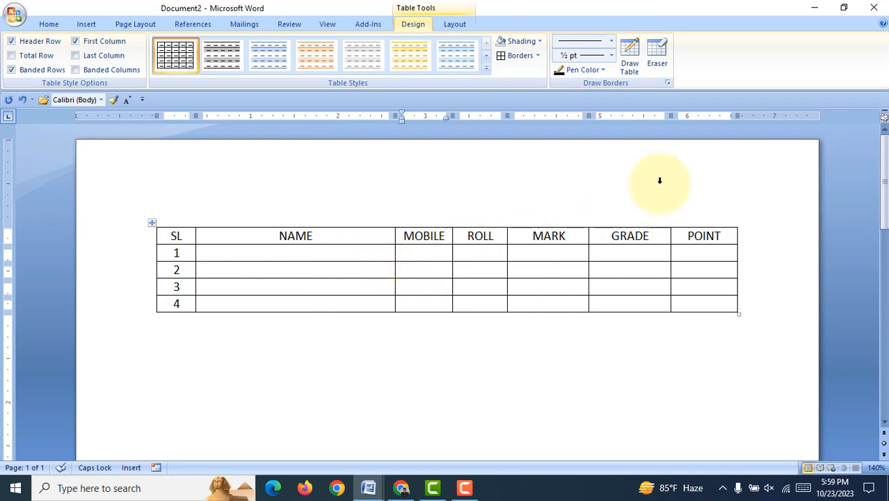
Step: Erase the line between rows 1 and 2 in the MOBILE column with the Eraser
{"action": "left_click", "coordinate": [667, 55]}
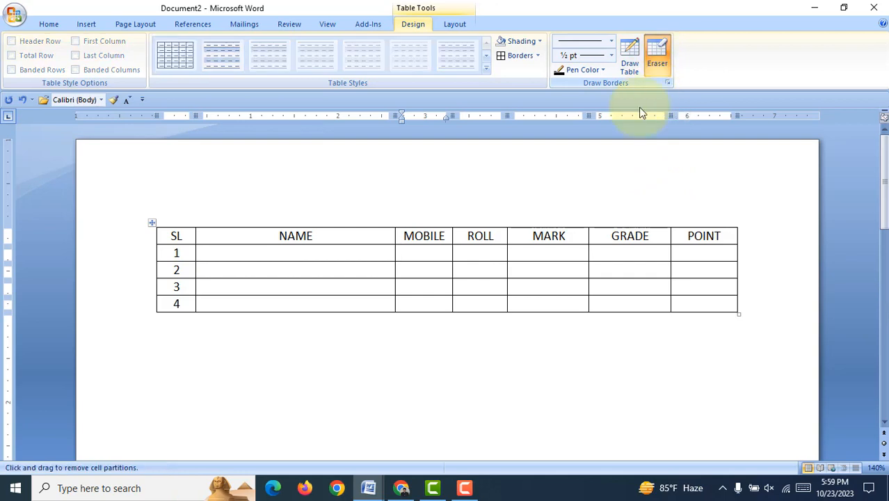
{"action": "left_click", "coordinate": [422, 261]}
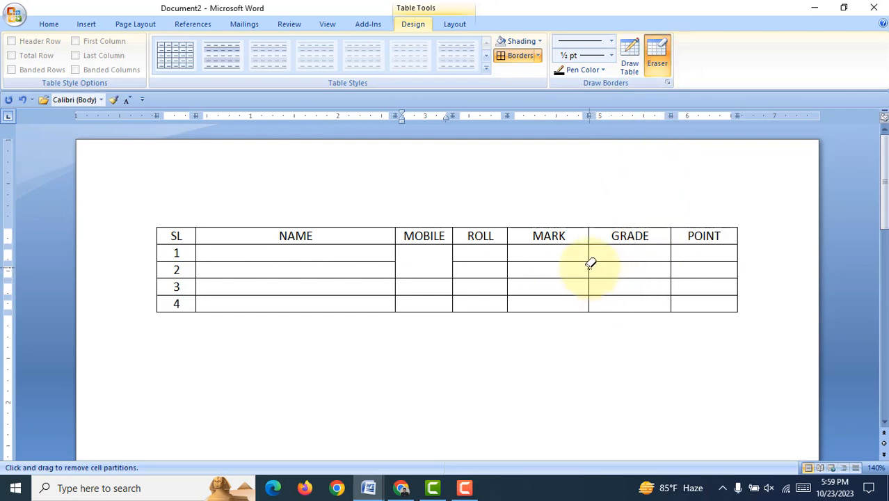
{"action": "left_click", "coordinate": [662, 51]}
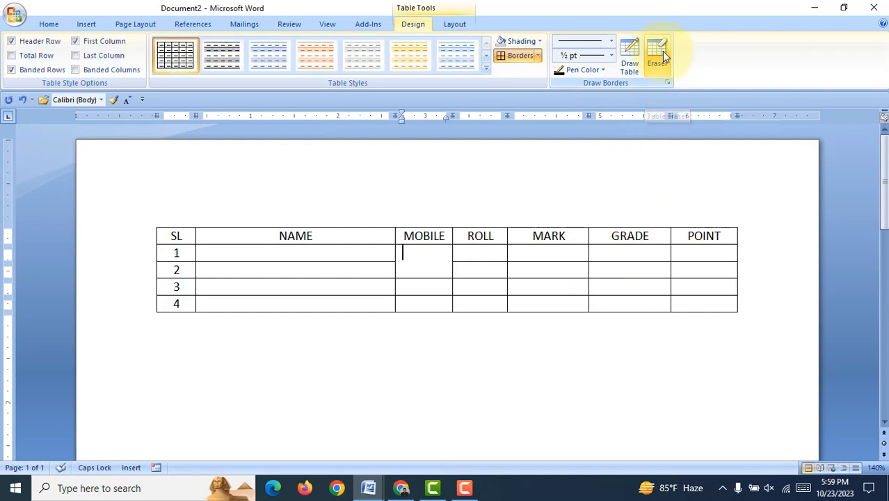
{"action": "left_click", "coordinate": [533, 273]}
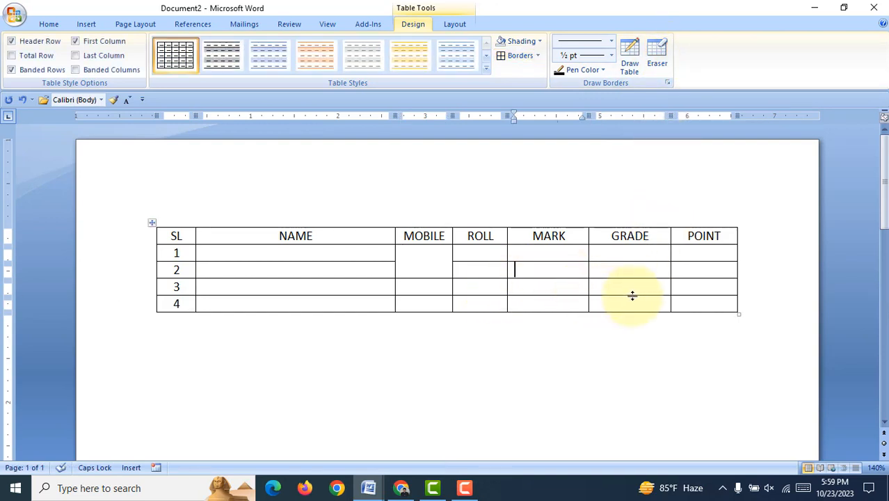
{"action": "left_click", "coordinate": [652, 275]}
{"action": "left_click", "coordinate": [692, 286]}
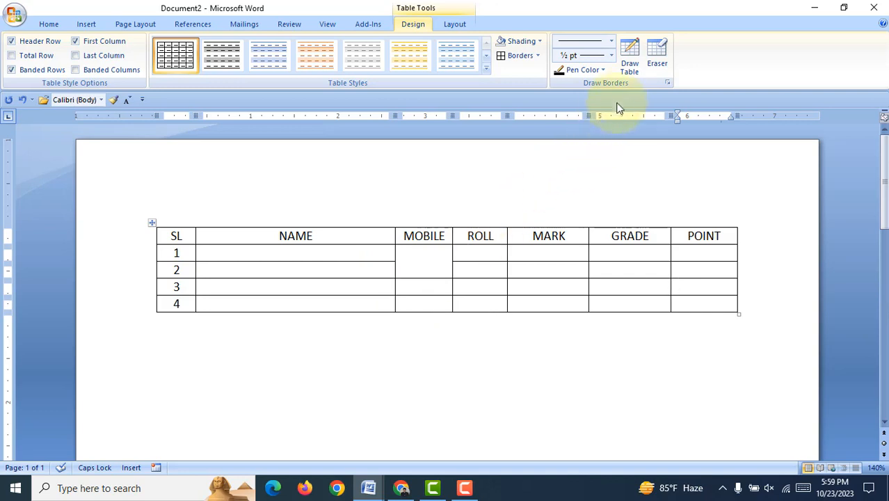
Step: Redraw the line between rows 1 and 2 in the MOBILE column with Draw Table
{"action": "left_click", "coordinate": [630, 59]}
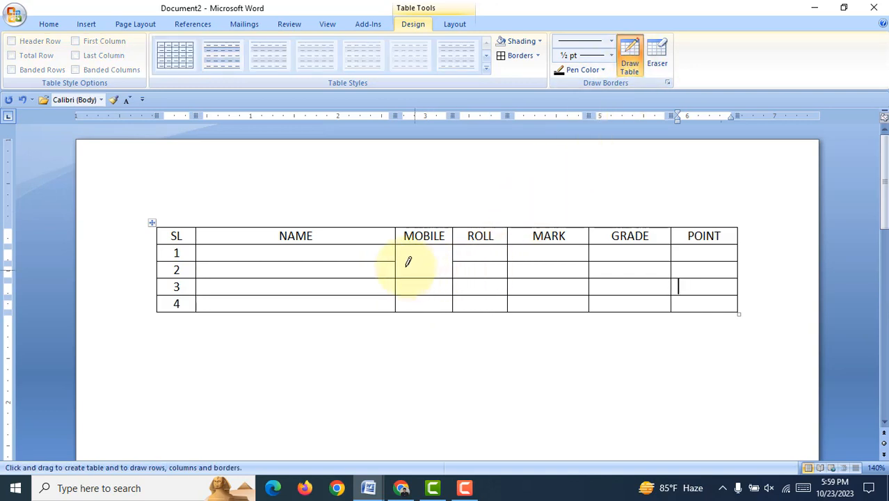
{"action": "left_click_drag", "start_coordinate": [388, 261], "coordinate": [471, 256]}
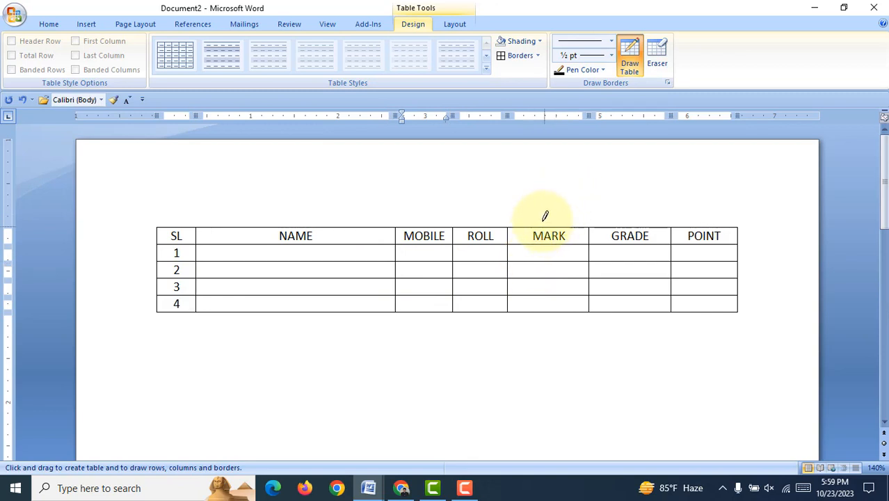
{"action": "left_click", "coordinate": [632, 59]}
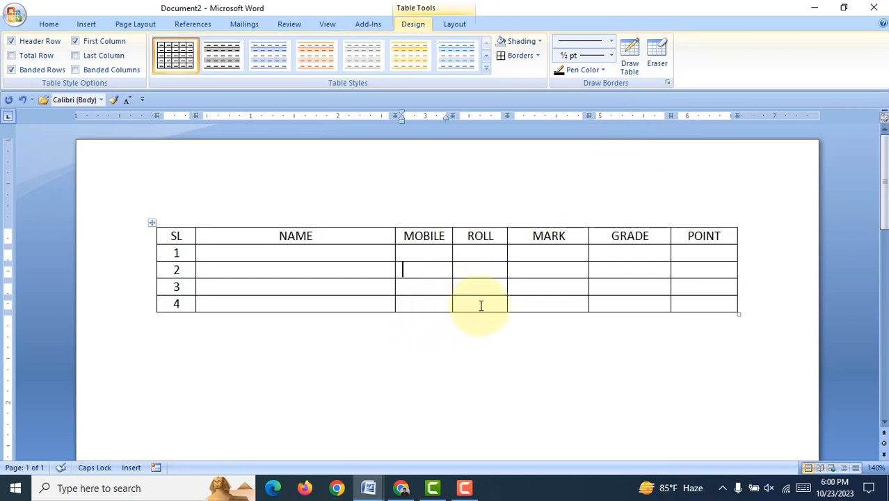
Step: Add six empty rows at the end of the table, below row 4
{"action": "left_click", "coordinate": [185, 302]}
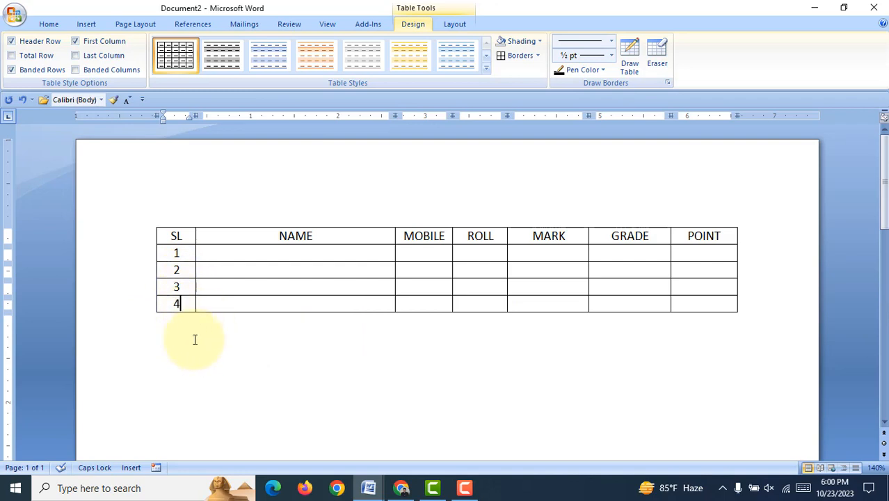
{"action": "left_click", "coordinate": [719, 306]}
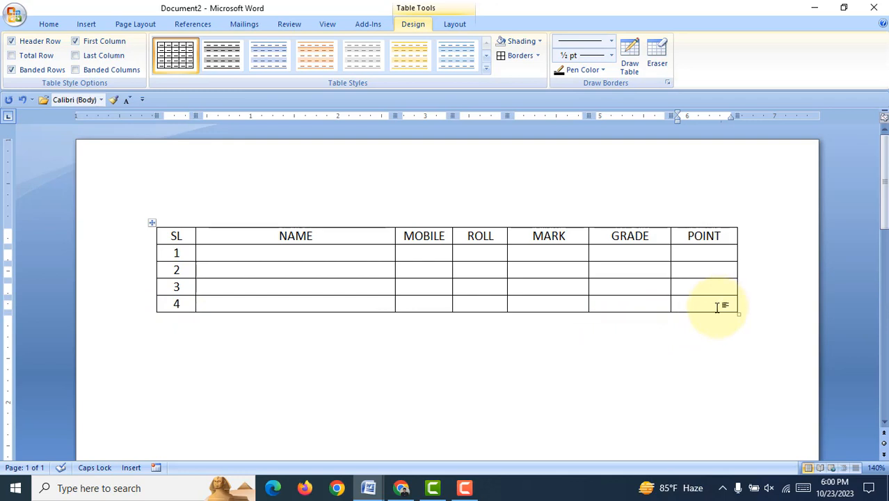
{"action": "key", "text": "Tab"}
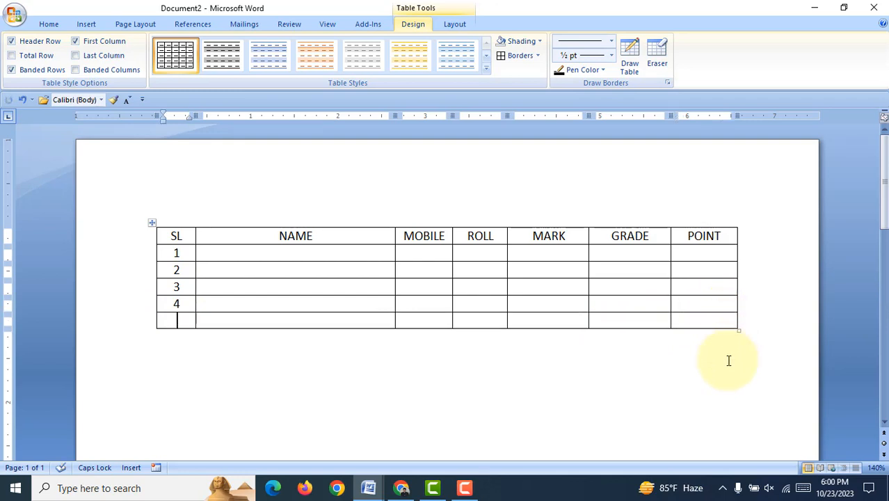
{"action": "key", "text": "Tab"}
{"action": "key", "text": "Tab"}
{"action": "key", "text": "Tab"}
{"action": "key", "text": "Tab"}
{"action": "key", "text": "Tab"}
{"action": "key", "text": "Tab"}
{"action": "key", "text": "Tab"}
{"action": "key", "text": "Tab"}
{"action": "key", "text": "Tab"}
{"action": "key", "text": "Tab"}
{"action": "key", "text": "Tab"}
{"action": "key", "text": "Tab"}
{"action": "key", "text": "Tab"}
{"action": "key", "text": "Tab"}
{"action": "key", "text": "Tab"}
{"action": "key", "text": "Tab"}
{"action": "key", "text": "Tab"}
{"action": "key", "text": "Tab"}
{"action": "key", "text": "Tab"}
{"action": "key", "text": "Tab"}
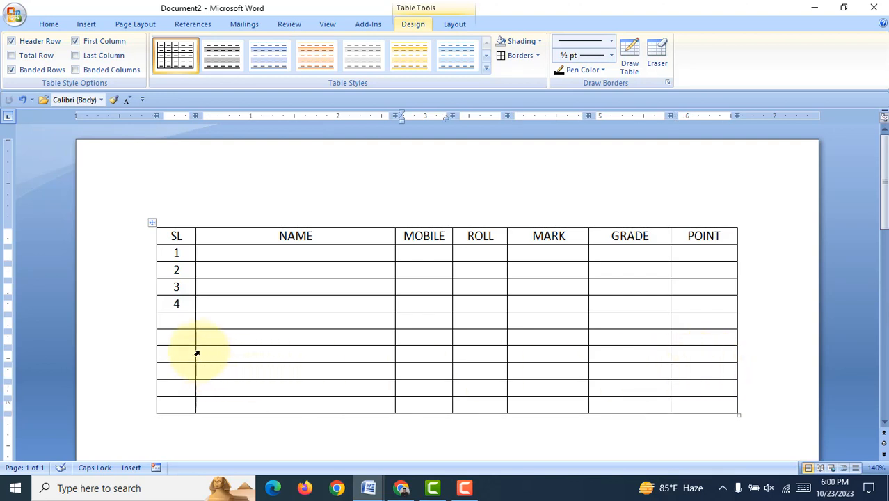
Step: Delete the six empty rows below row 4
{"action": "left_click_drag", "start_coordinate": [181, 320], "coordinate": [748, 409]}
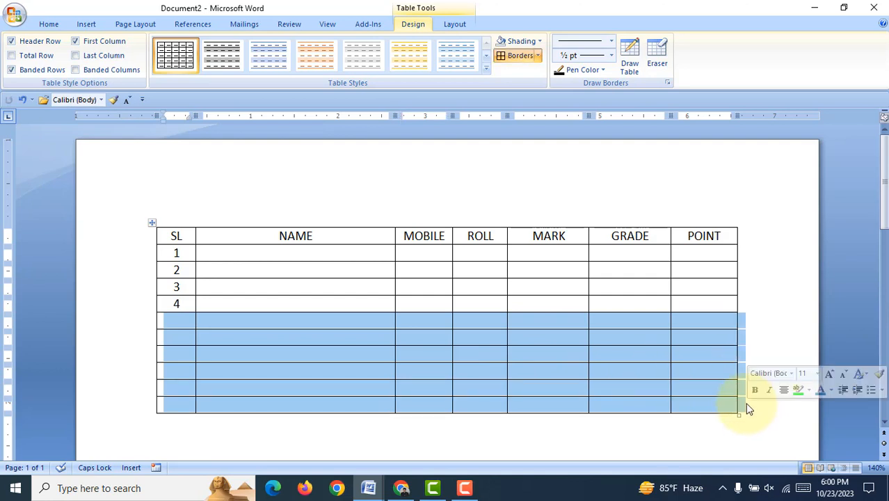
{"action": "key", "text": "BackSpace"}
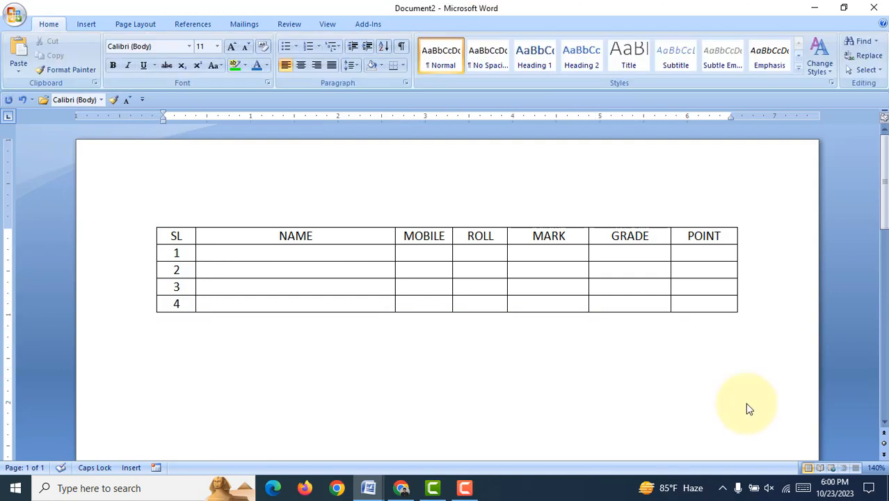
Step: Add one empty row at the end of the table from the POINT cell of row 4
{"action": "left_click", "coordinate": [388, 304]}
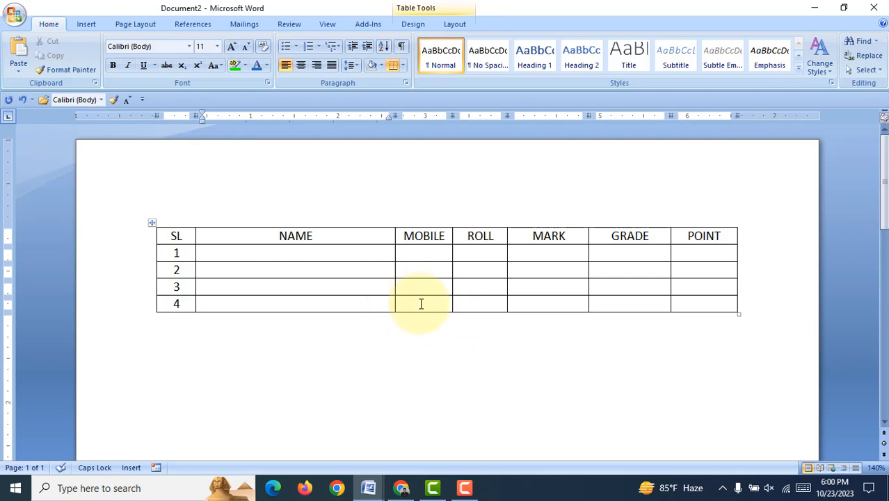
{"action": "left_click", "coordinate": [720, 304]}
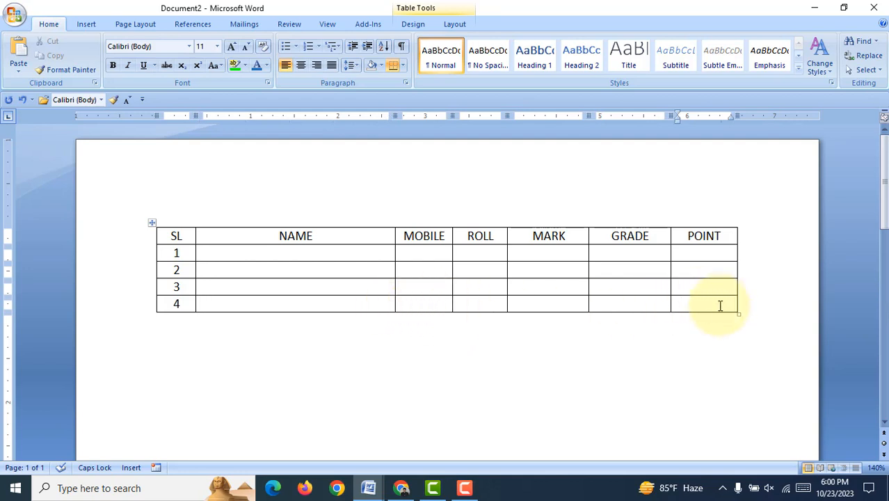
{"action": "key", "text": "Tab"}
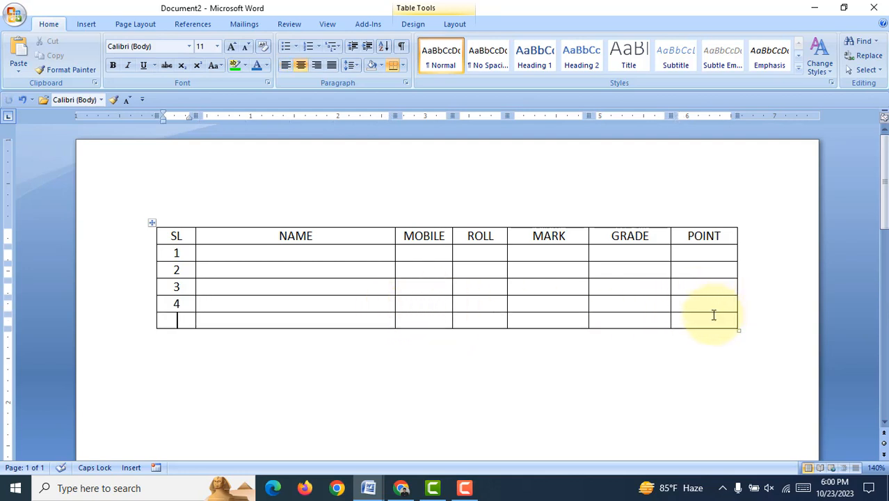
Step: Number the empty row at the end of the table 5 in the SL column
{"action": "type", "text": "5"}
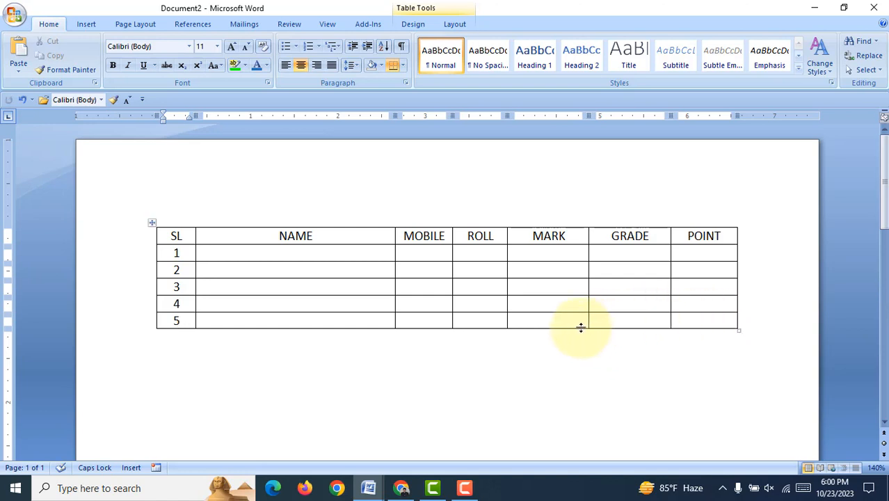
Step: Split the table in two so the second table starts at the row numbered 3
{"action": "left_click", "coordinate": [446, 281]}
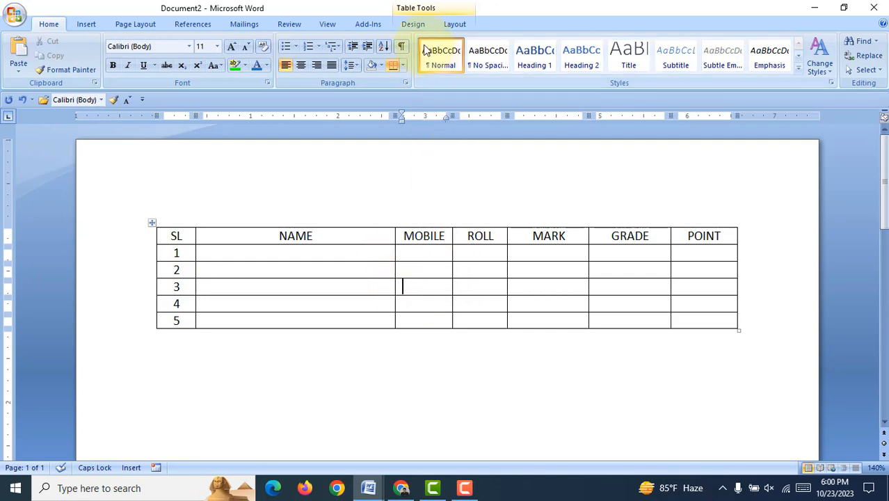
{"action": "left_click", "coordinate": [414, 26]}
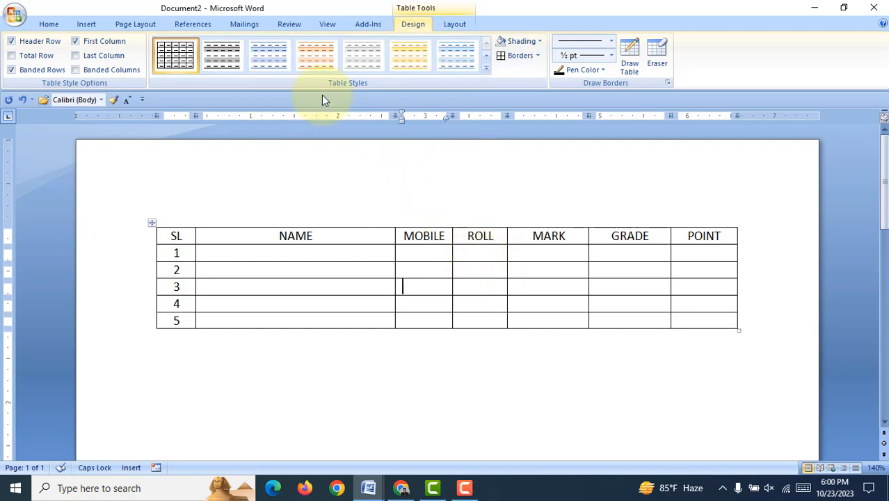
{"action": "left_click", "coordinate": [455, 24]}
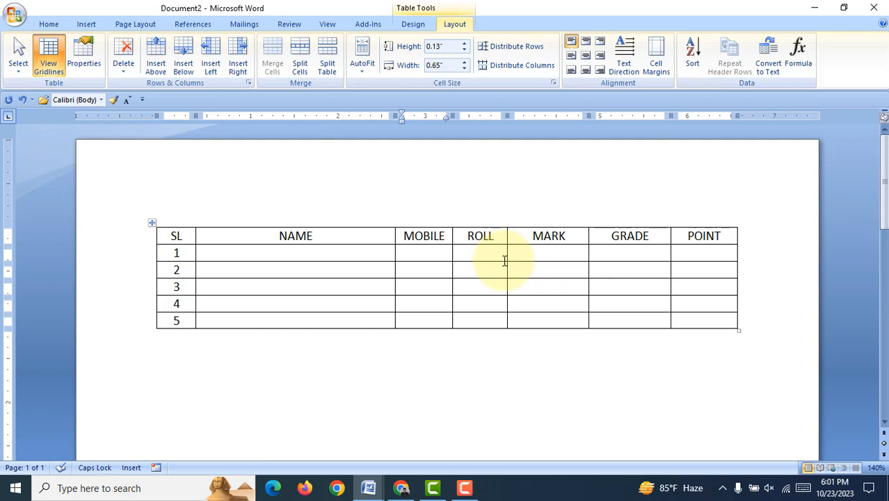
{"action": "left_click", "coordinate": [347, 282]}
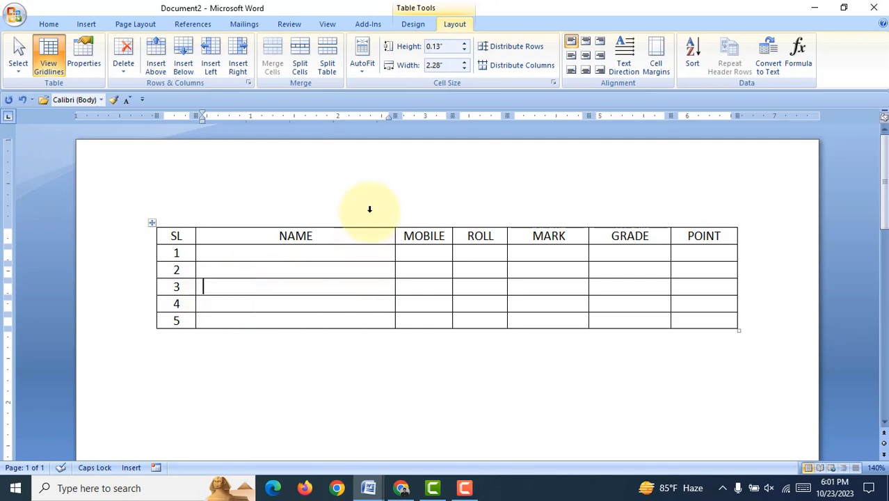
{"action": "left_click", "coordinate": [332, 54]}
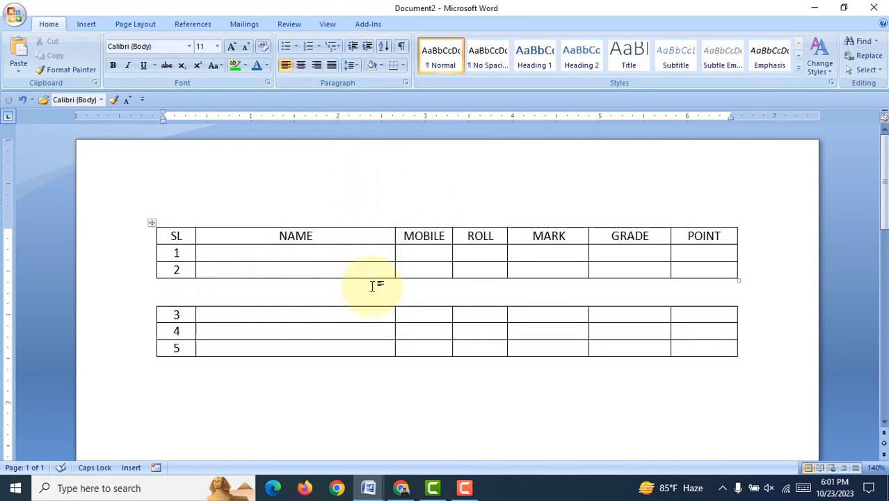
Step: Enter the centred text COMPUTER on the blank line between the two tables
{"action": "type", "text": "SASDF"}
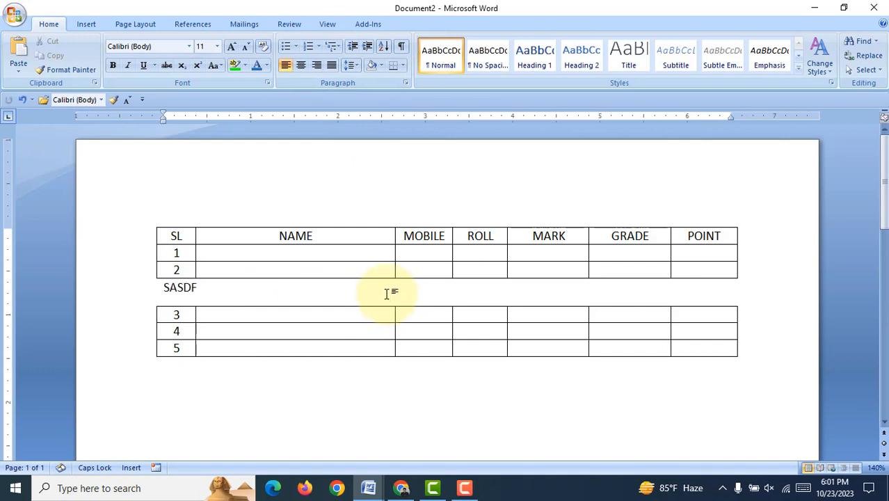
{"action": "key", "text": "ctrl+e"}
{"action": "left_click_drag", "start_coordinate": [473, 289], "coordinate": [434, 290]}
{"action": "type", "text": "COMPUTER"}
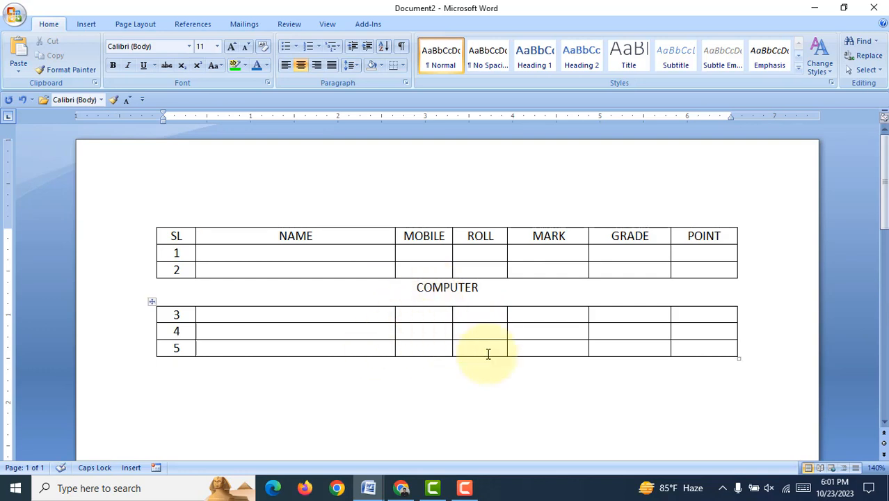
Step: Delete the COMPUTER line between the two tables to rejoin them into a single table
{"action": "left_click_drag", "start_coordinate": [404, 287], "coordinate": [542, 286]}
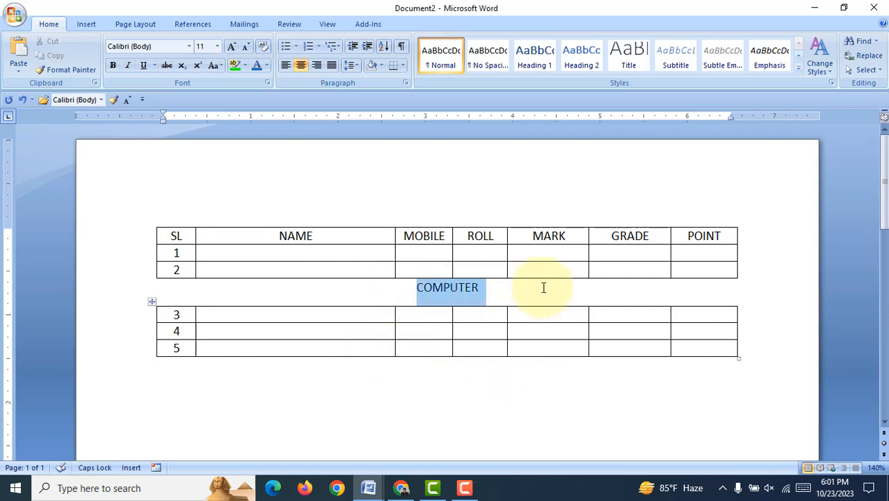
{"action": "key", "text": "Delete"}
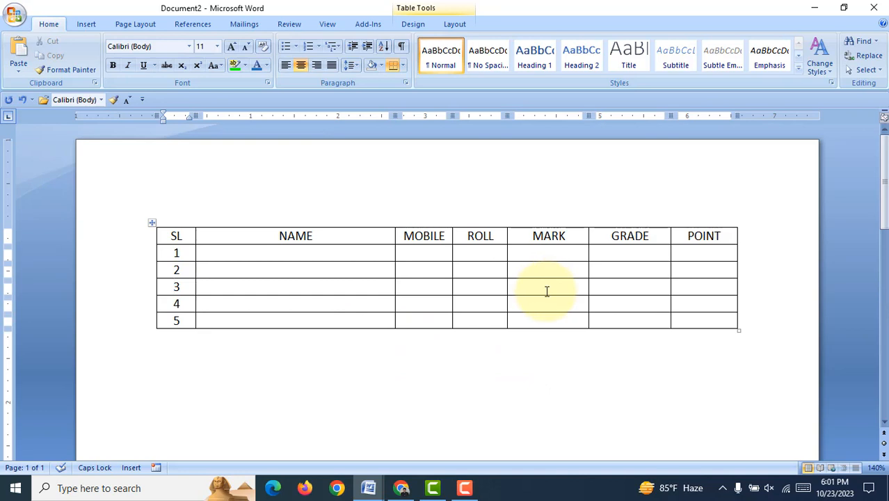
{"action": "left_click", "coordinate": [425, 275]}
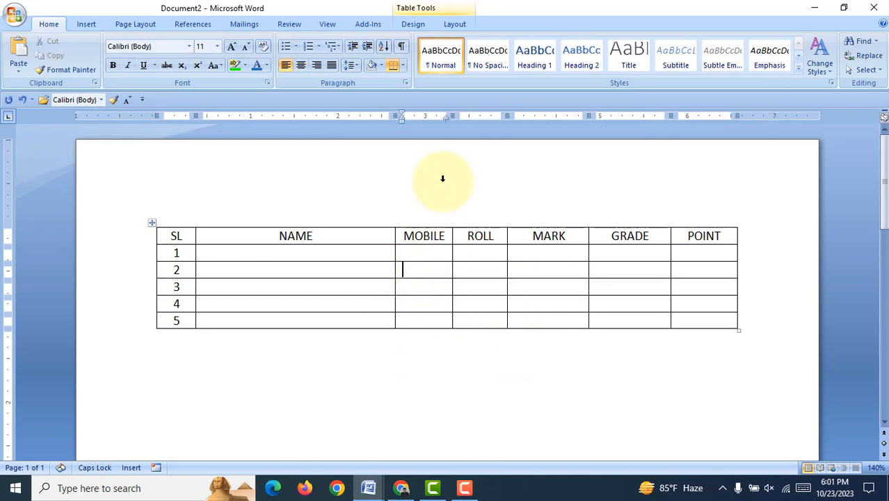
{"action": "left_click", "coordinate": [453, 26]}
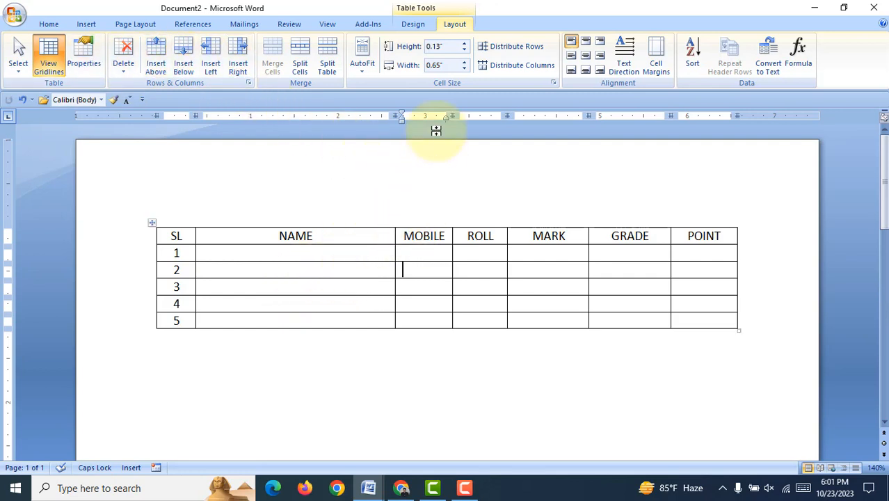
{"action": "left_click", "coordinate": [414, 24]}
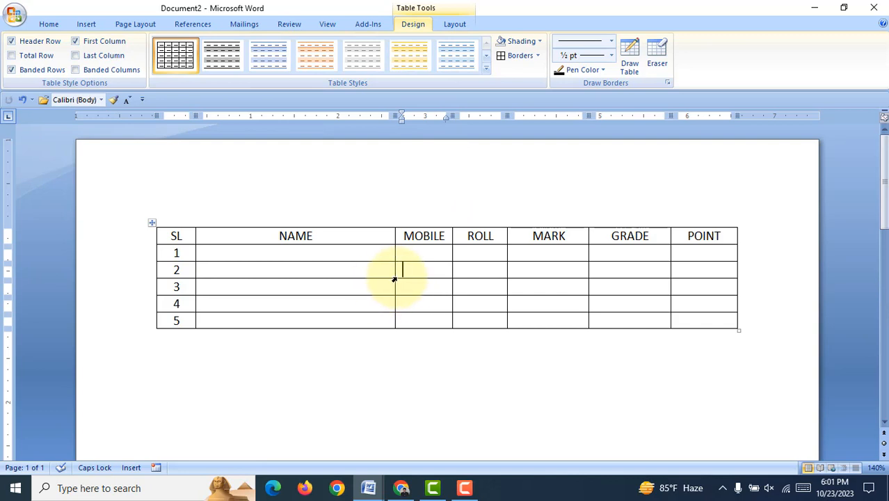